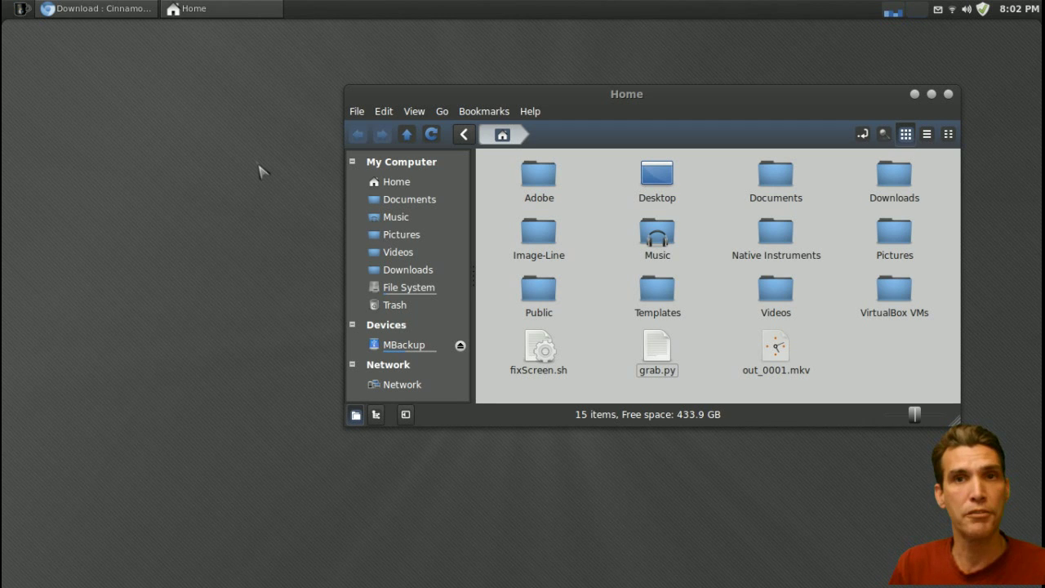
Step: Scroll Chromium's download page, go forward to the Cinnamon stable Launchpad PPA, then bring up Synaptic
{"action": "key", "text": "alt+Tab"}
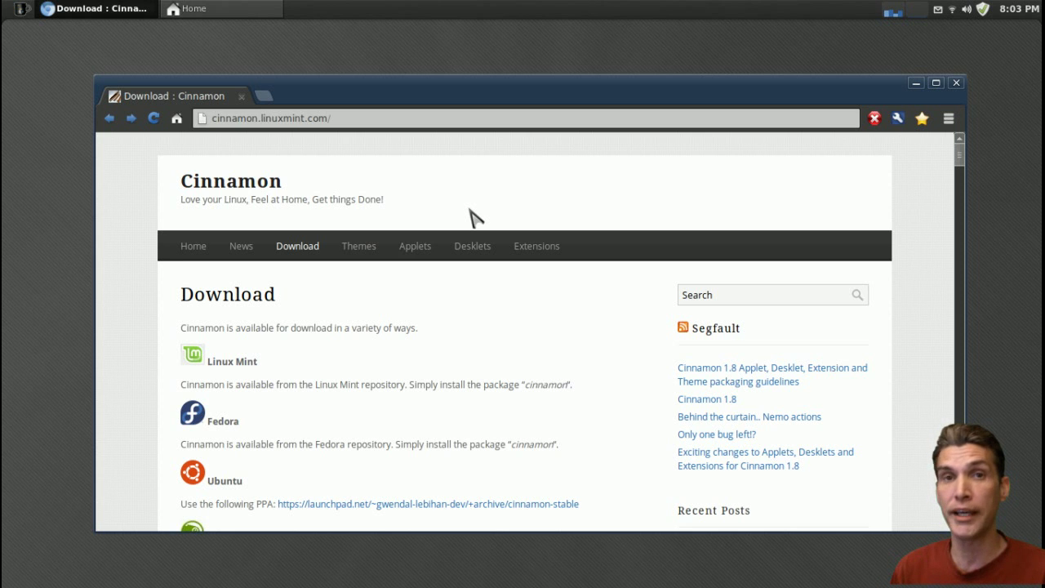
{"action": "scroll", "coordinate": [476, 217], "scroll_direction": "down", "scroll_amount": 2}
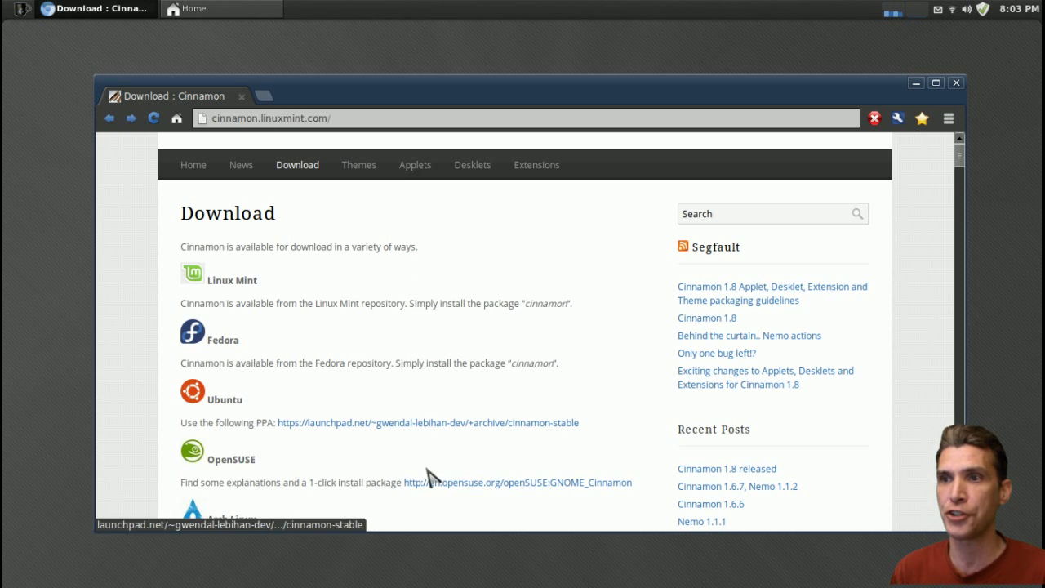
{"action": "scroll", "coordinate": [424, 446], "scroll_direction": "down", "scroll_amount": 5}
{"action": "scroll", "coordinate": [430, 447], "scroll_direction": "up", "scroll_amount": 5}
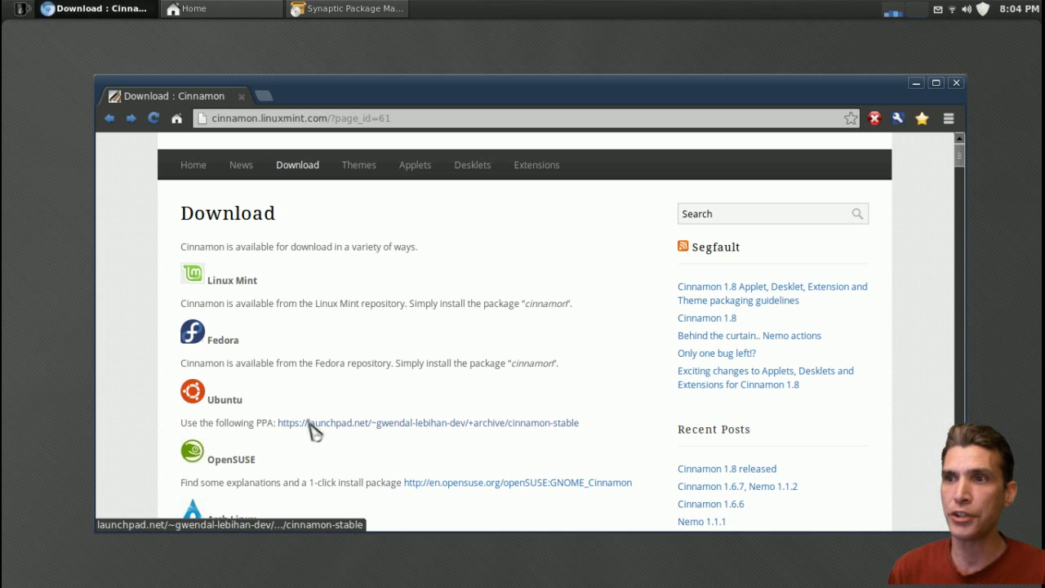
{"action": "left_click", "coordinate": [129, 120]}
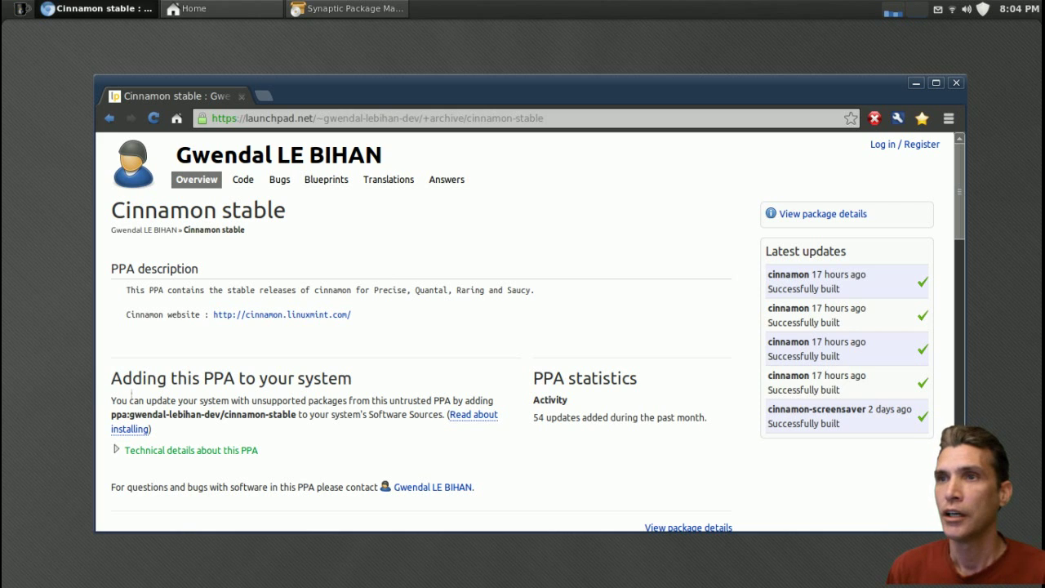
{"action": "left_click", "coordinate": [346, 9]}
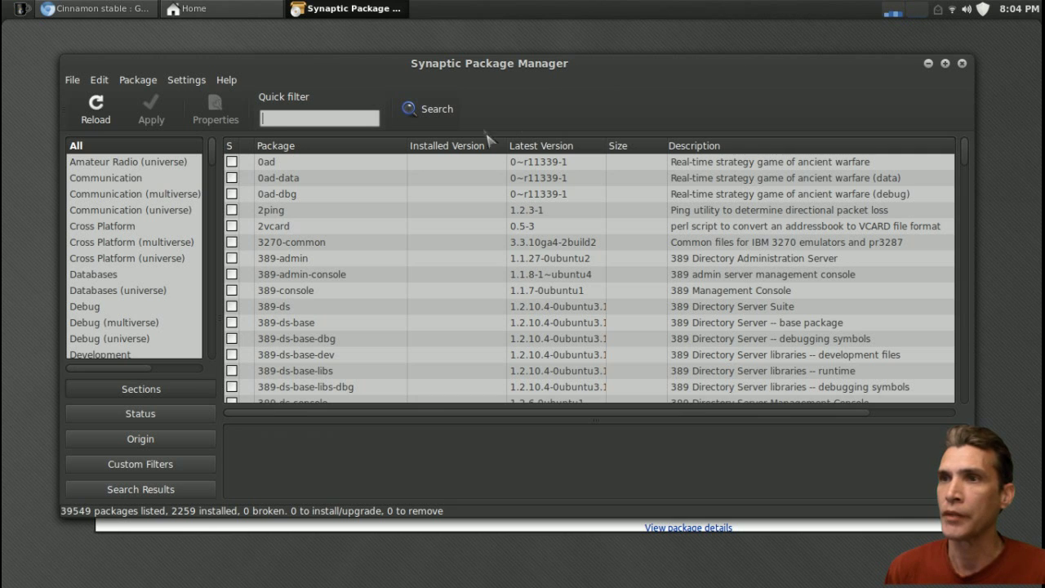
Step: Open Synaptic's Repositories settings and untick the main, upstream, import and backport sources
{"action": "left_click", "coordinate": [180, 82]}
{"action": "left_click", "coordinate": [203, 115]}
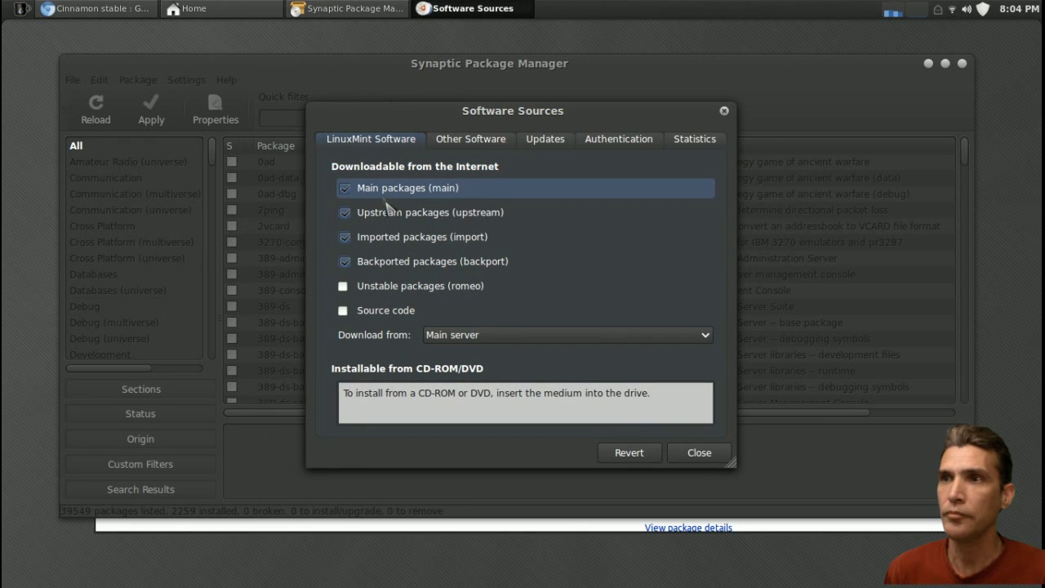
{"action": "left_click", "coordinate": [347, 191]}
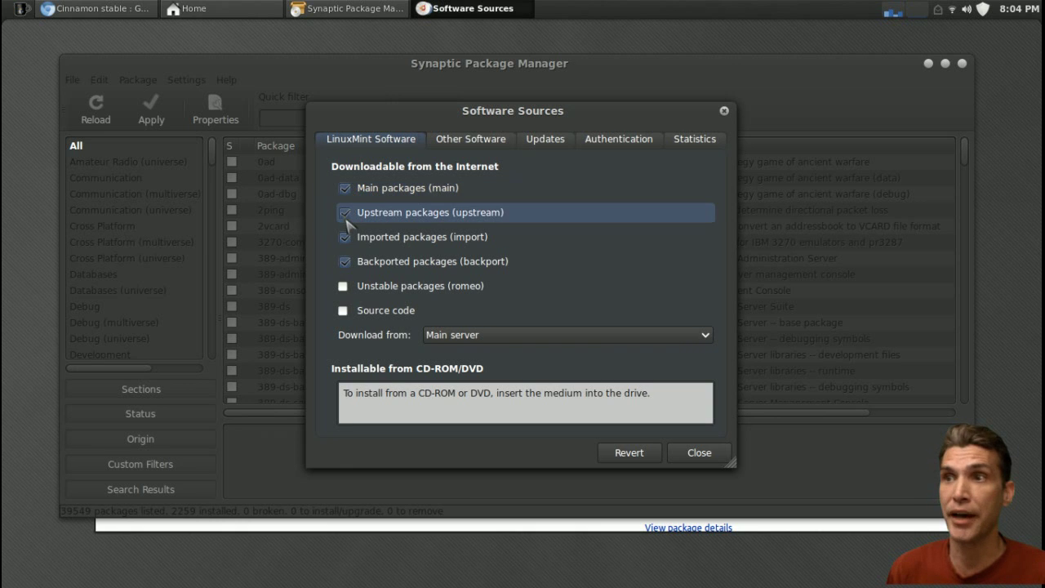
{"action": "left_click", "coordinate": [345, 214]}
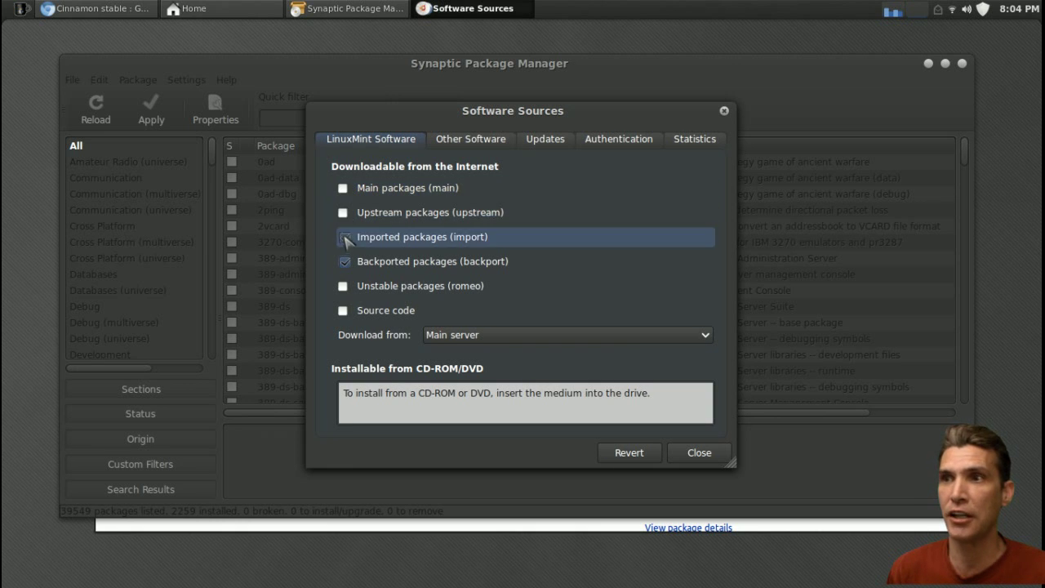
{"action": "left_click", "coordinate": [344, 238]}
{"action": "left_click", "coordinate": [343, 263]}
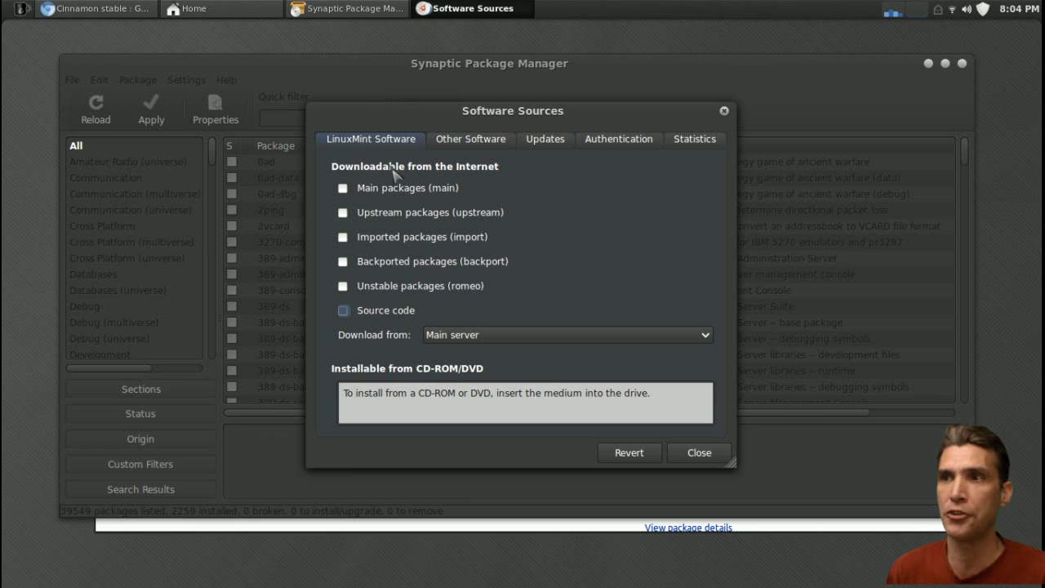
Step: Re-enable the main, upstream, import and backport sources and close the software sources
{"action": "left_click", "coordinate": [343, 189]}
{"action": "left_click", "coordinate": [342, 213]}
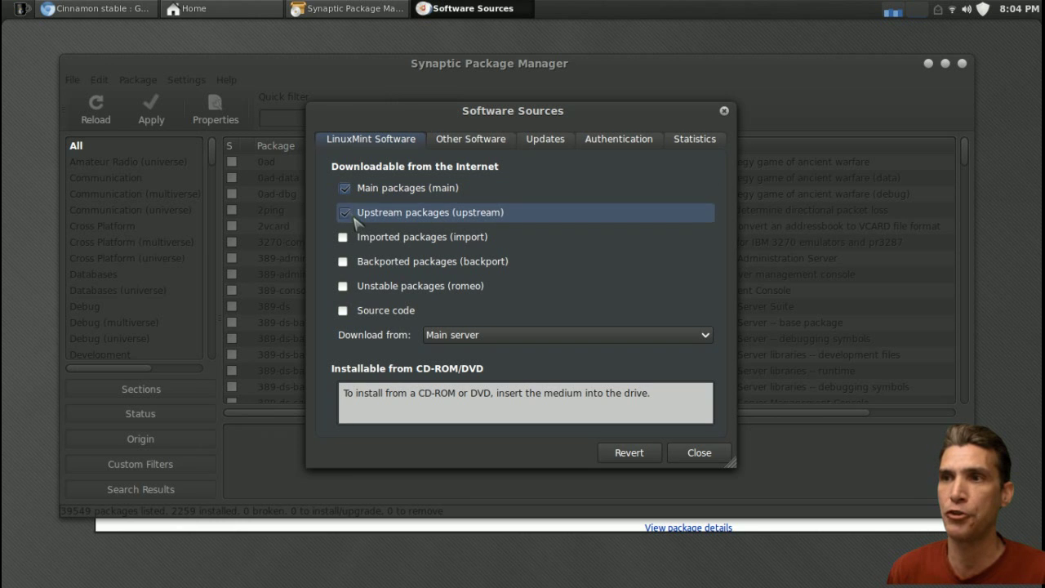
{"action": "left_click", "coordinate": [343, 237]}
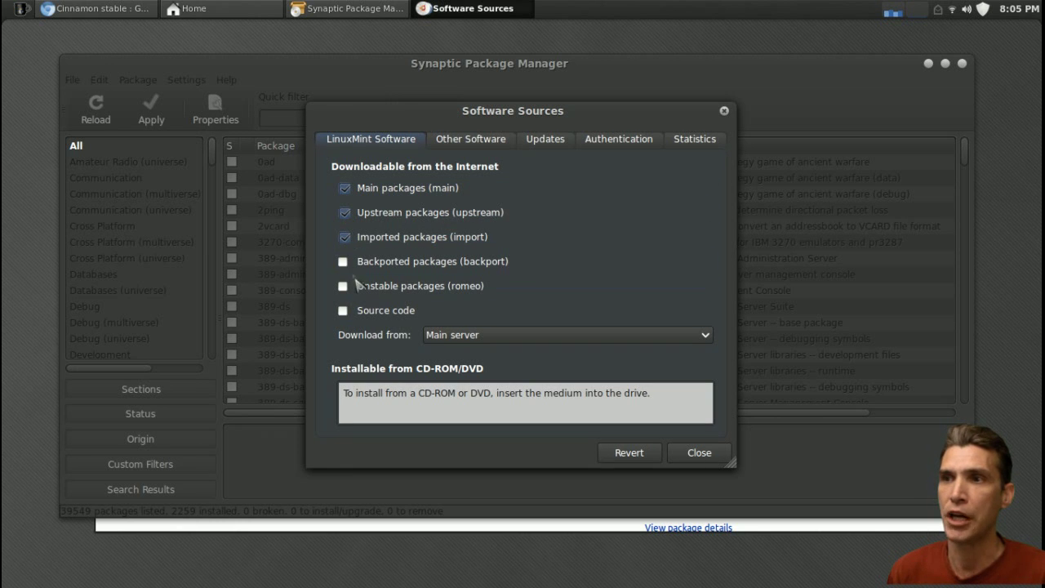
{"action": "left_click", "coordinate": [343, 261]}
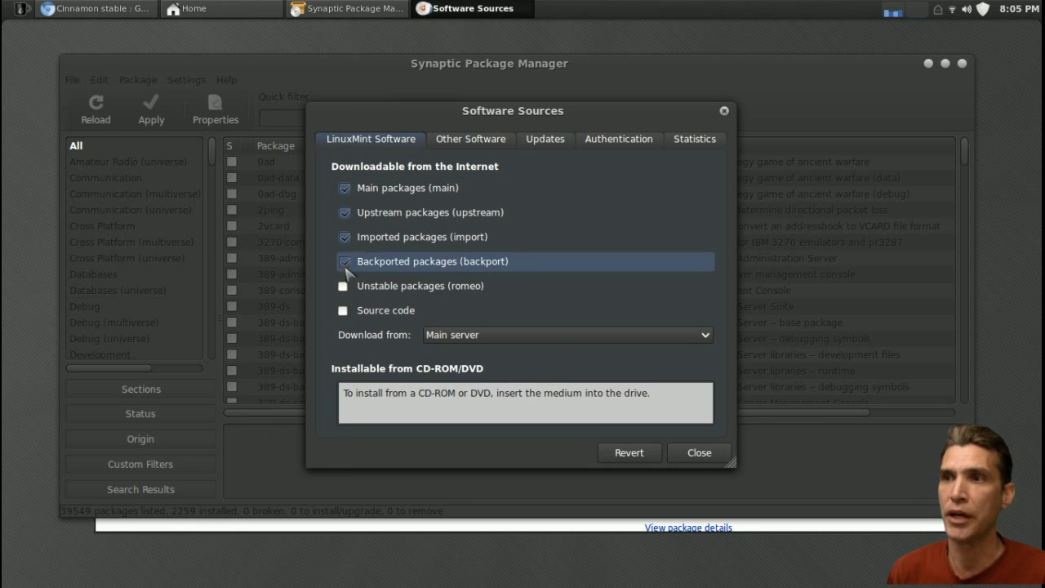
{"action": "left_click", "coordinate": [712, 457]}
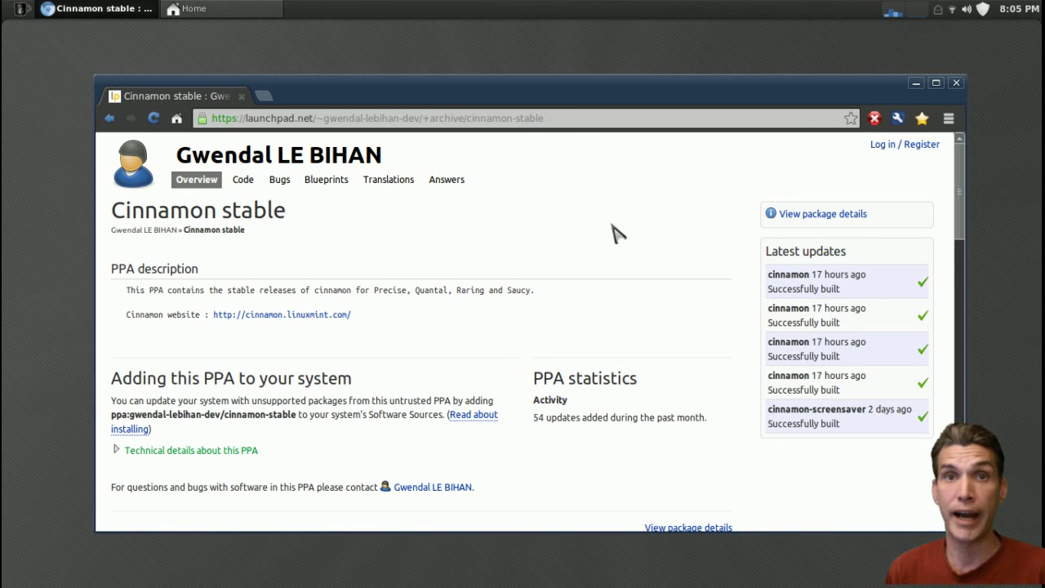
Step: Close Chromium, move the Nemo window to the upper left, and open the MBackup drive
{"action": "left_click", "coordinate": [955, 83]}
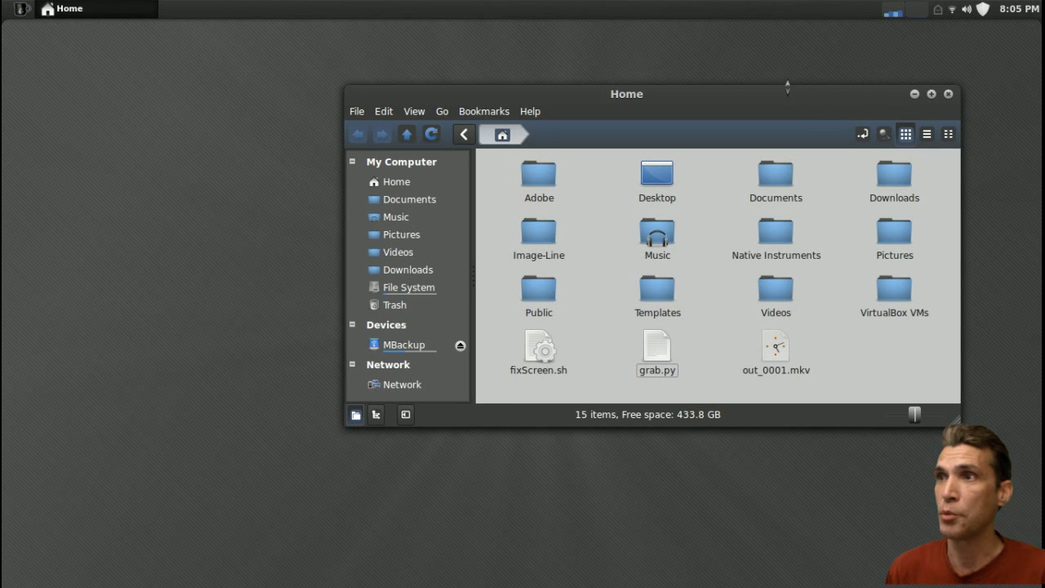
{"action": "left_click_drag", "start_coordinate": [789, 92], "coordinate": [505, 66]}
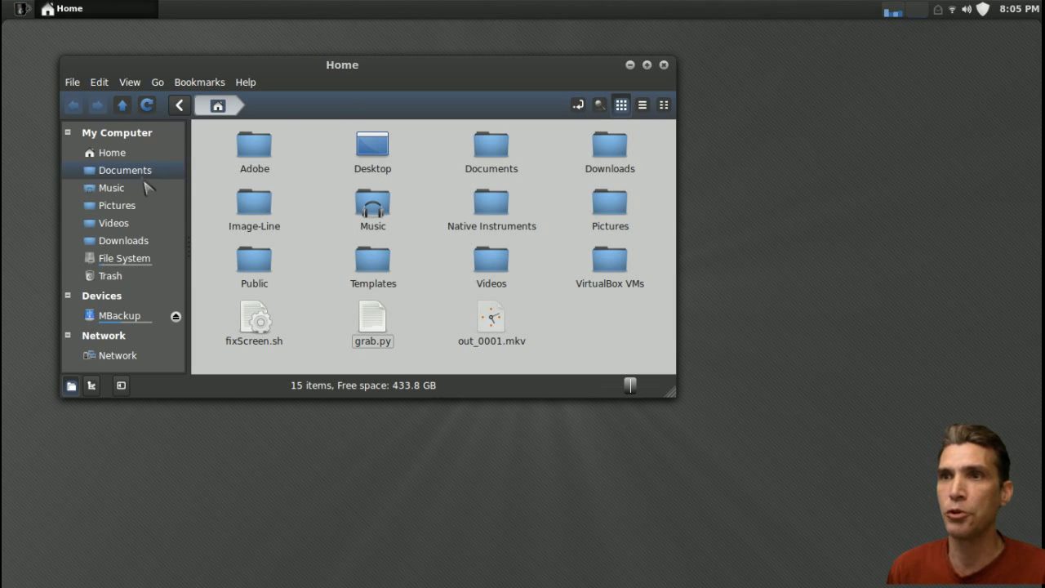
{"action": "left_click", "coordinate": [118, 317]}
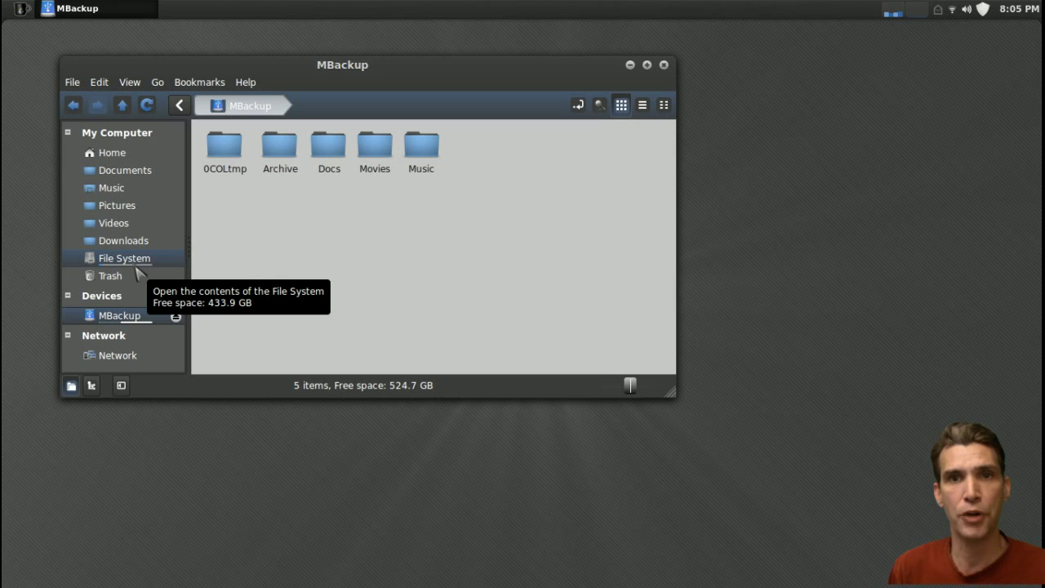
Step: Toggle Nemo's sidebar off and on, switch it between tree and places views, then close Nemo
{"action": "left_click", "coordinate": [126, 389]}
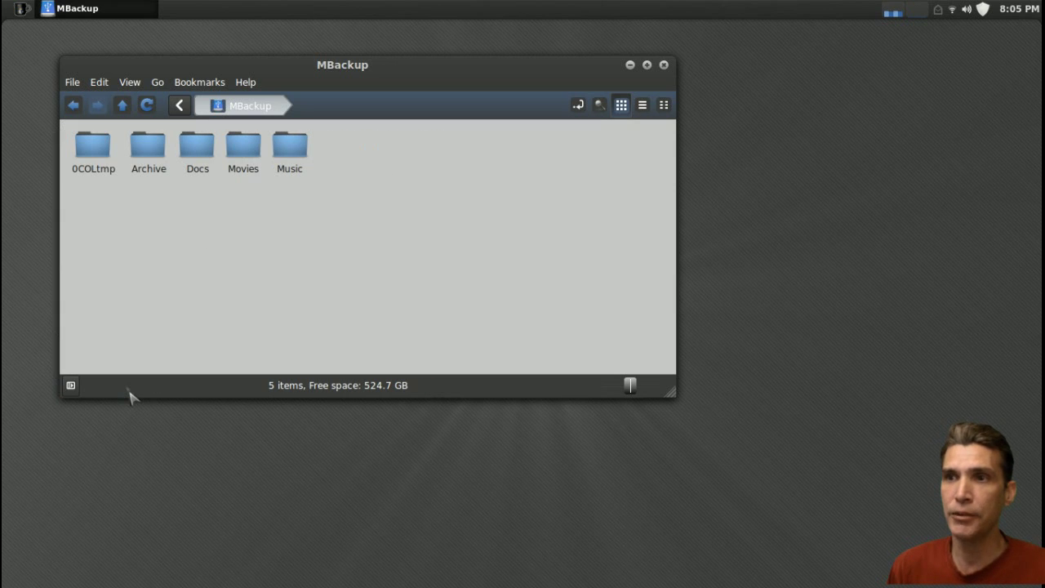
{"action": "left_click", "coordinate": [71, 387]}
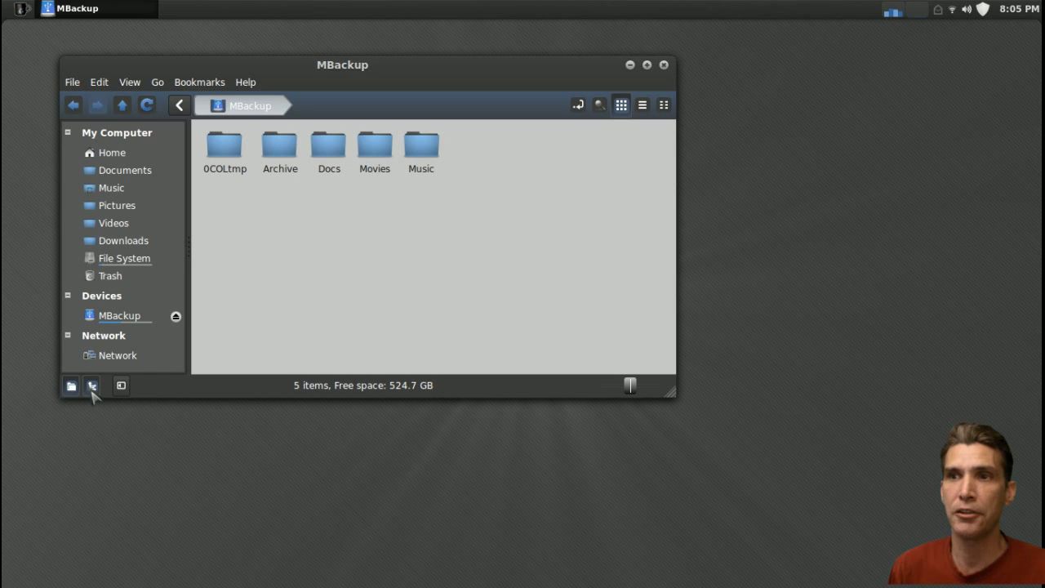
{"action": "left_click", "coordinate": [92, 389]}
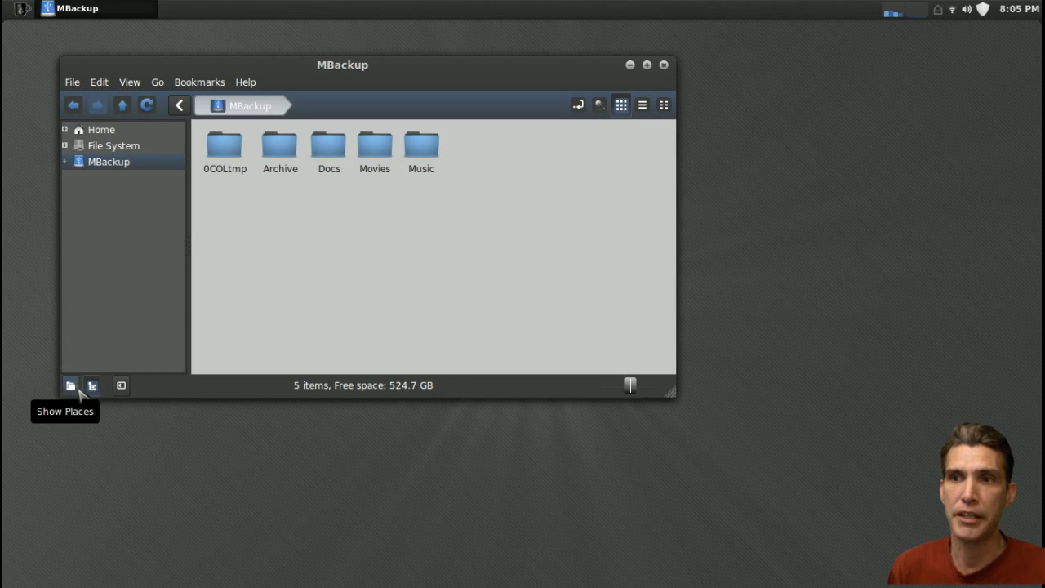
{"action": "left_click", "coordinate": [71, 386]}
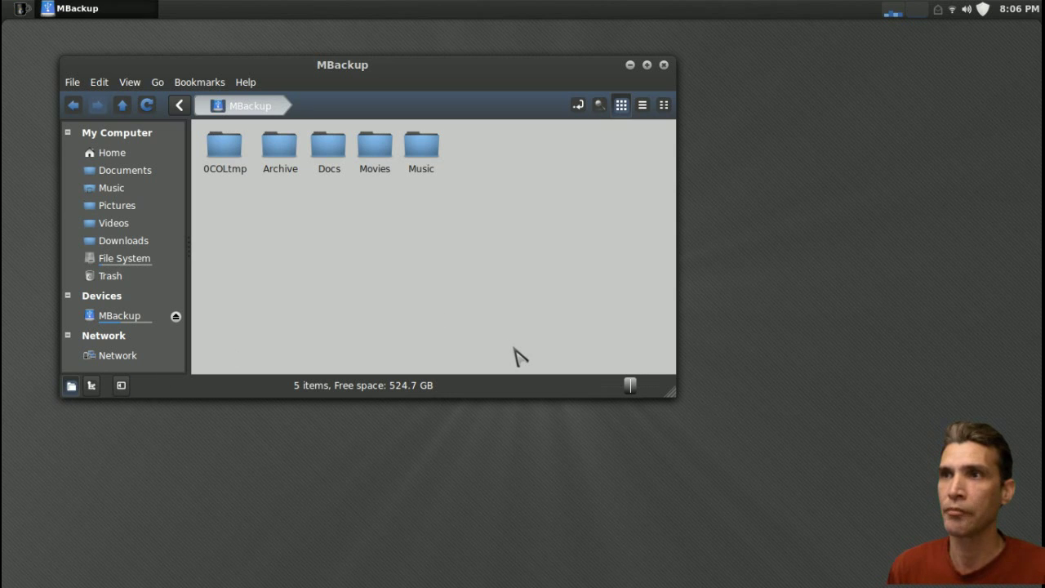
{"action": "left_click", "coordinate": [664, 65]}
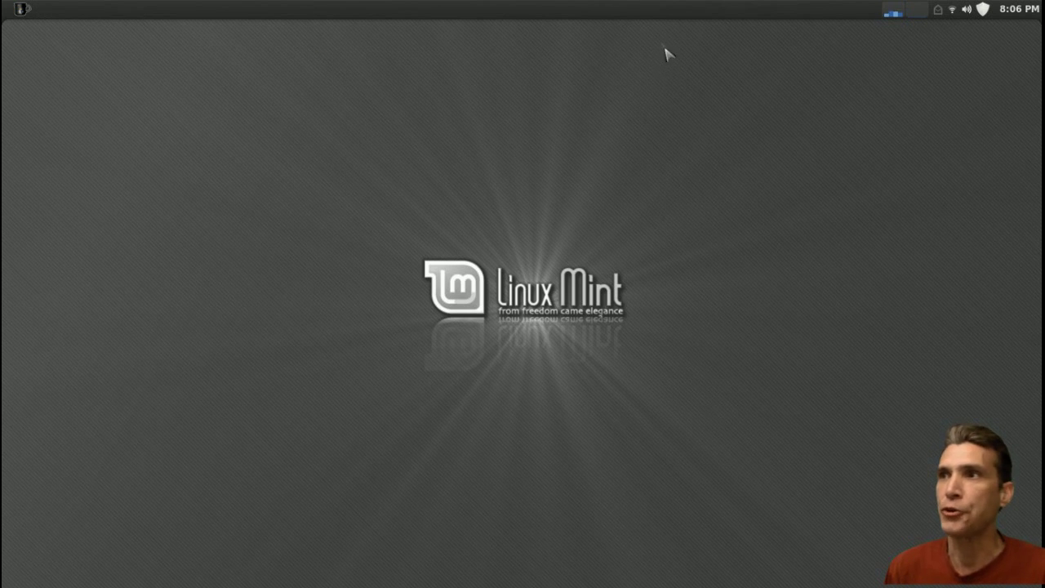
Step: Open System Settings from the top panel's Settings > All settings menu and scroll its categories
{"action": "right_click", "coordinate": [654, 14]}
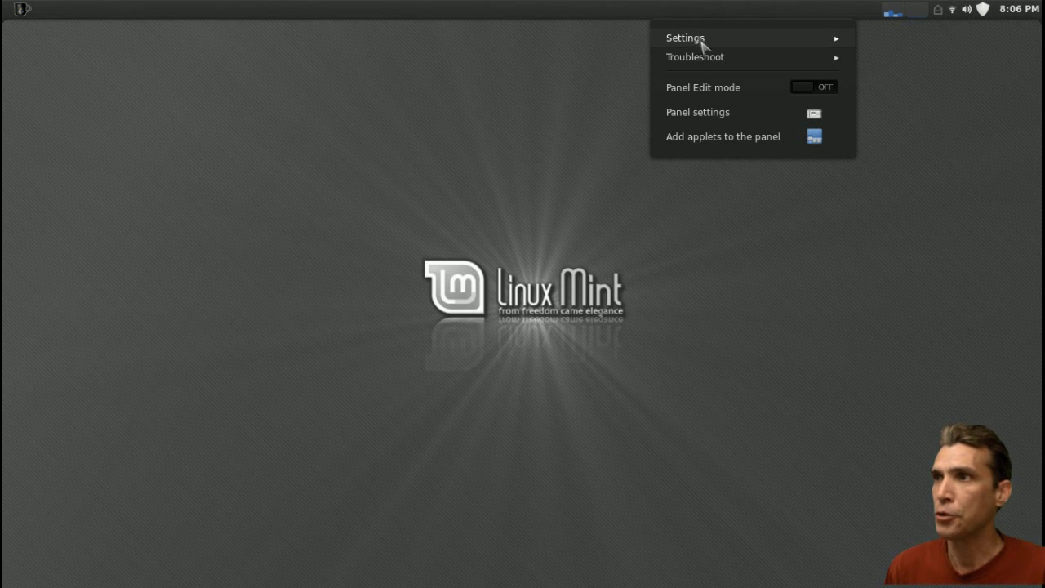
{"action": "left_click", "coordinate": [838, 47]}
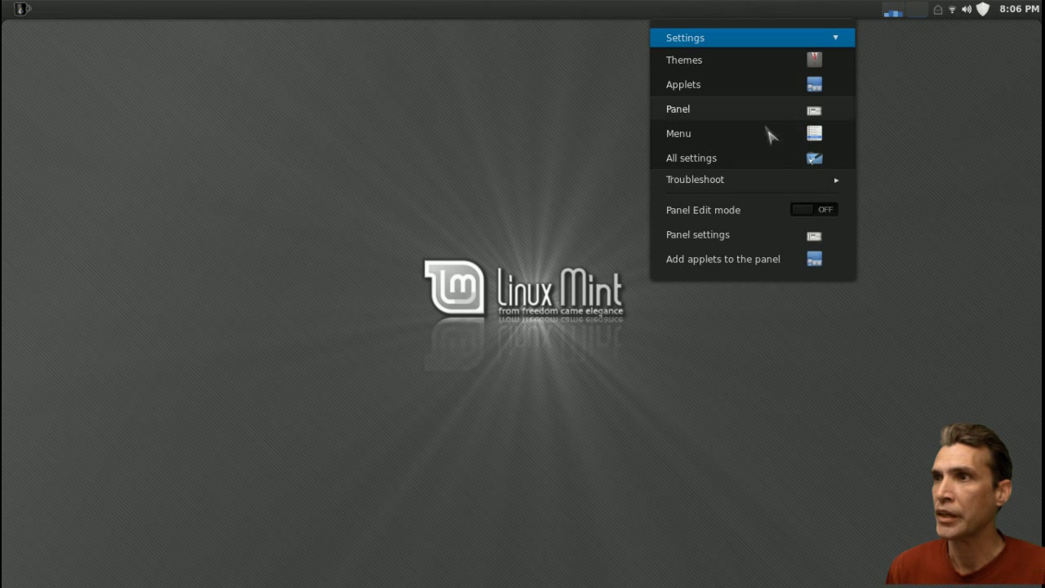
{"action": "left_click", "coordinate": [738, 169]}
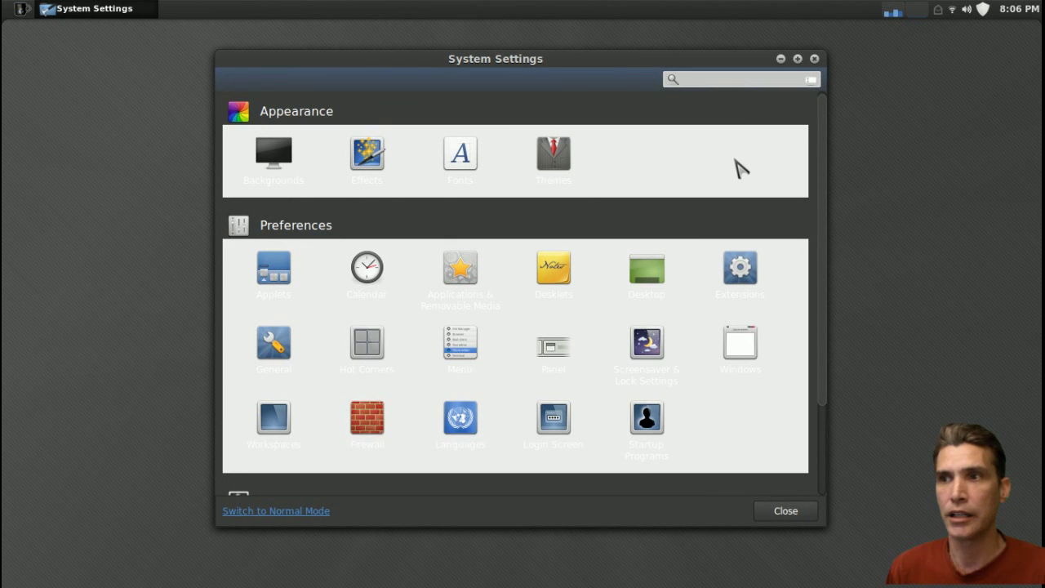
{"action": "scroll", "coordinate": [824, 381], "scroll_direction": "down", "scroll_amount": 2}
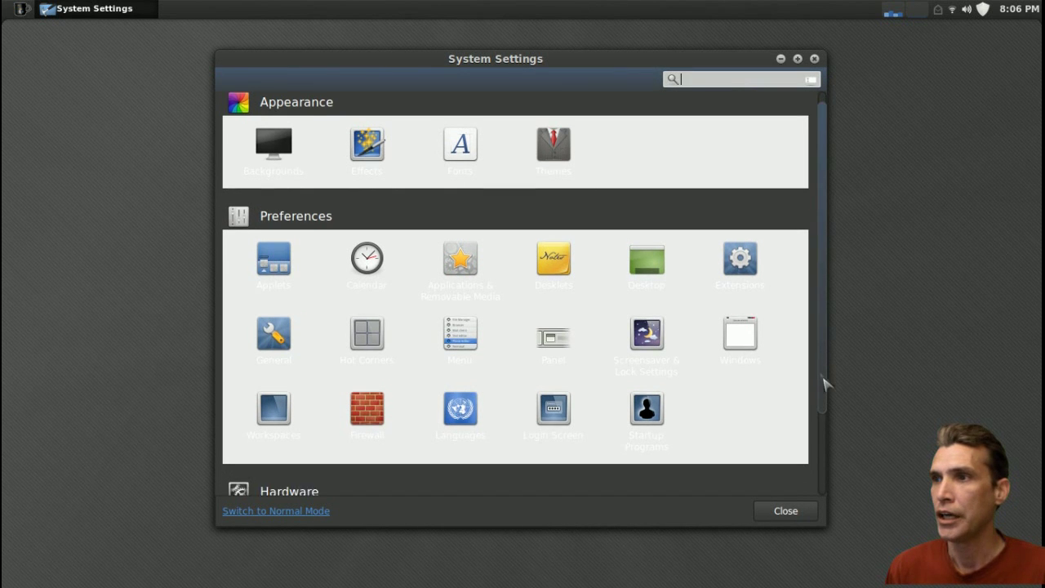
{"action": "scroll", "coordinate": [817, 413], "scroll_direction": "up", "scroll_amount": 2}
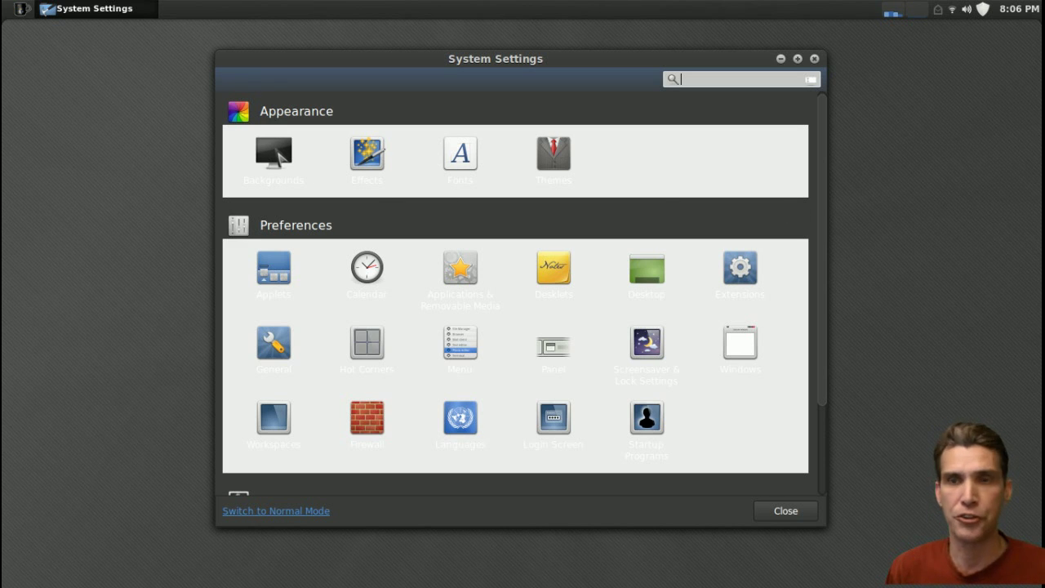
Step: Open the Effects page and enable the fade effect on Cinnamon scrollboxes
{"action": "left_click", "coordinate": [367, 156]}
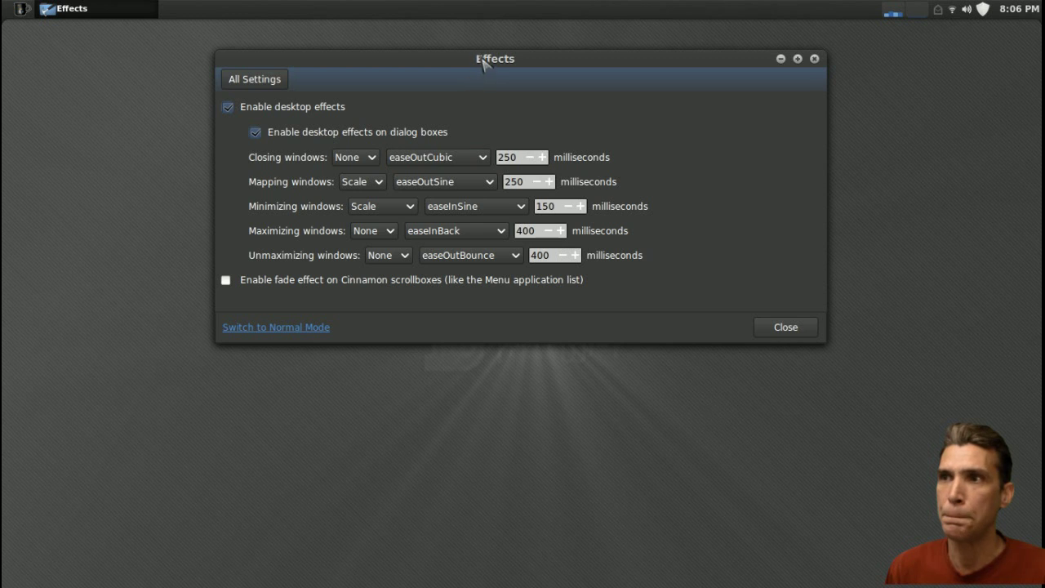
{"action": "left_click_drag", "start_coordinate": [481, 49], "coordinate": [461, 67]}
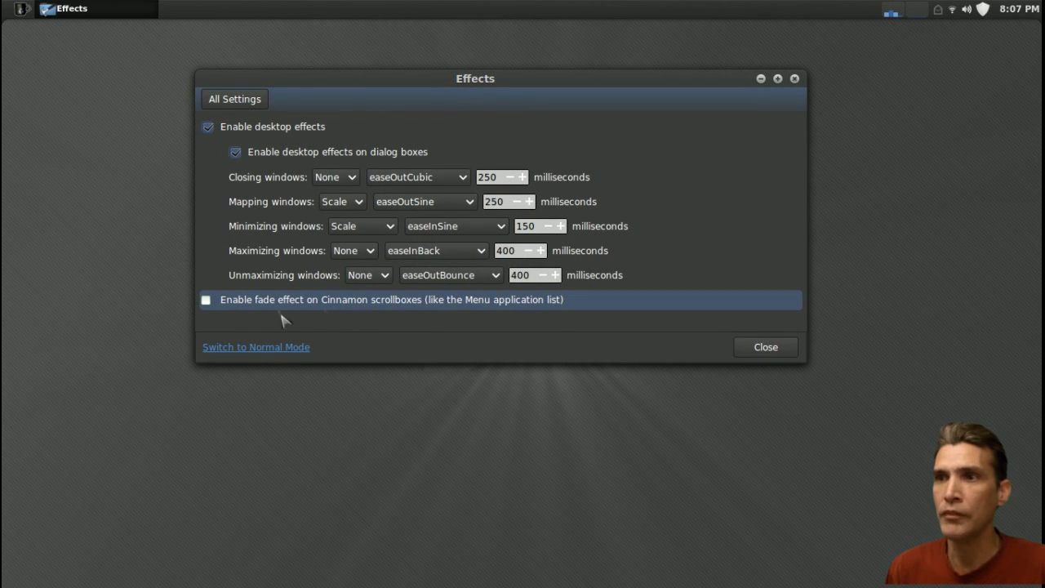
{"action": "left_click", "coordinate": [206, 301]}
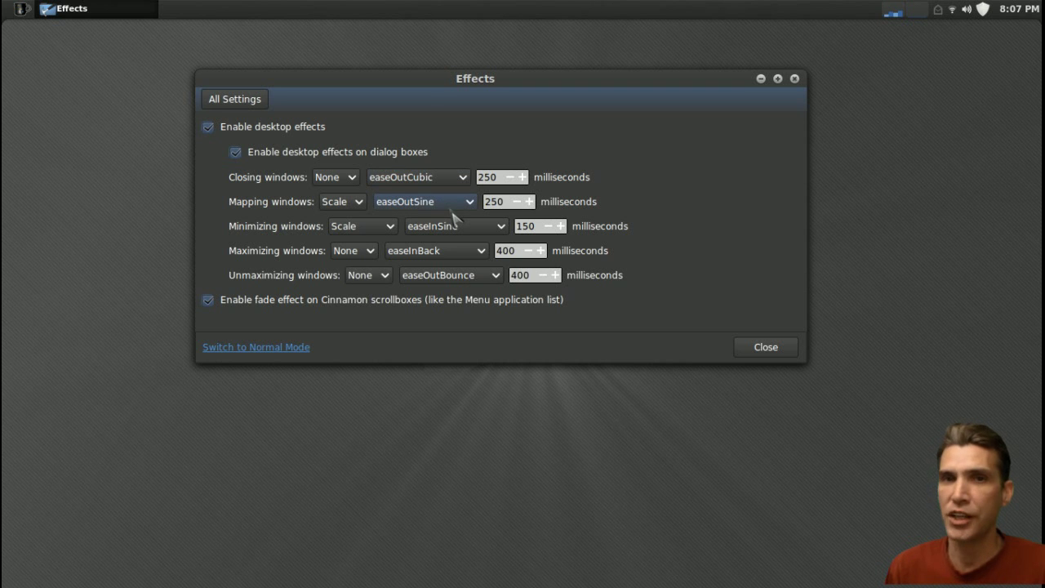
Step: Glance at the Fonts page, then open the Themes page listing Ambiance Mint, Android and Baldr
{"action": "left_click", "coordinate": [234, 102]}
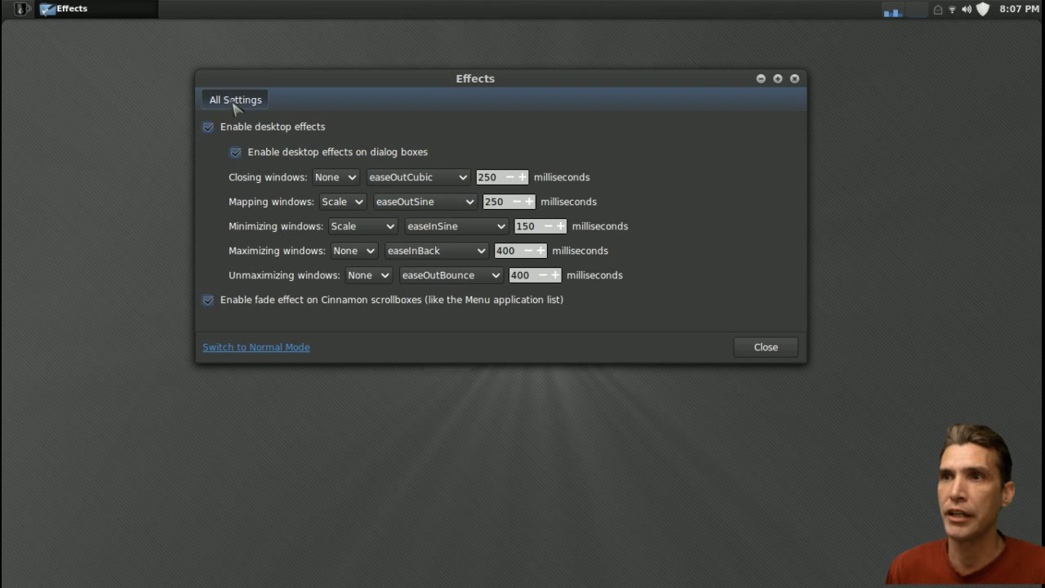
{"action": "left_click", "coordinate": [444, 176]}
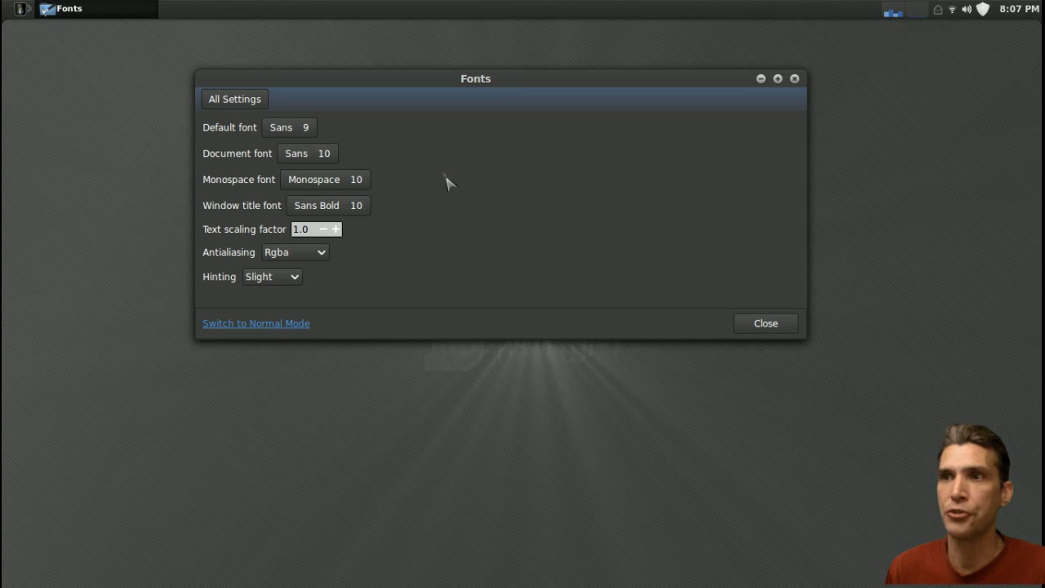
{"action": "left_click", "coordinate": [235, 101]}
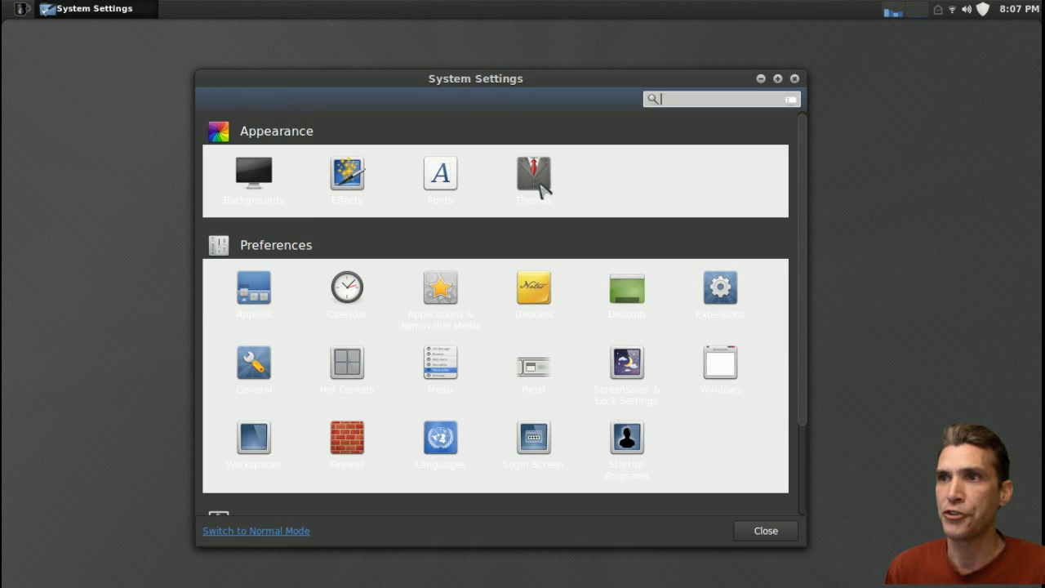
{"action": "left_click", "coordinate": [537, 184]}
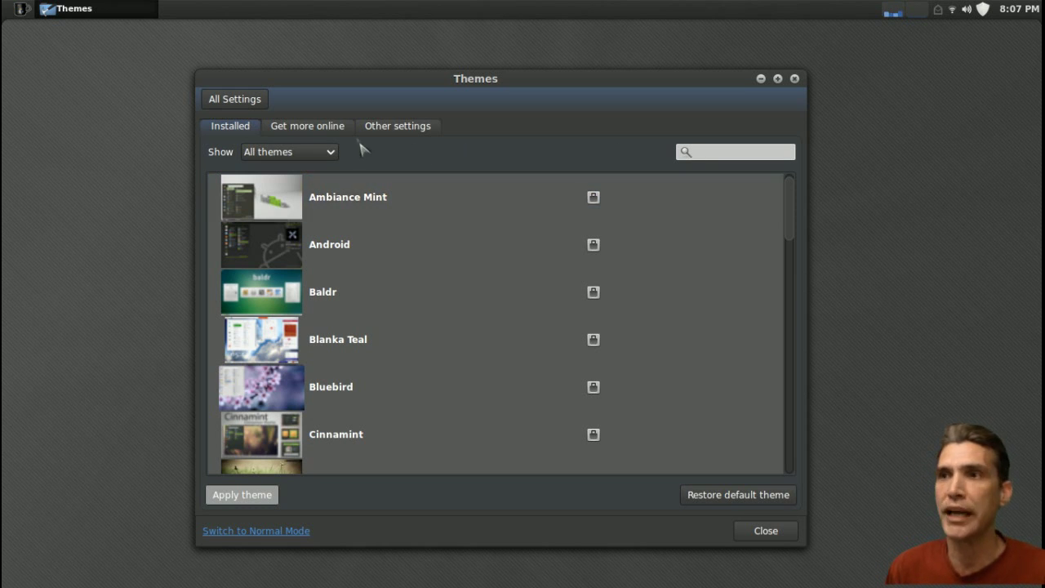
Step: Show the Get more online themes list, sorted by Most popular
{"action": "left_click", "coordinate": [324, 133]}
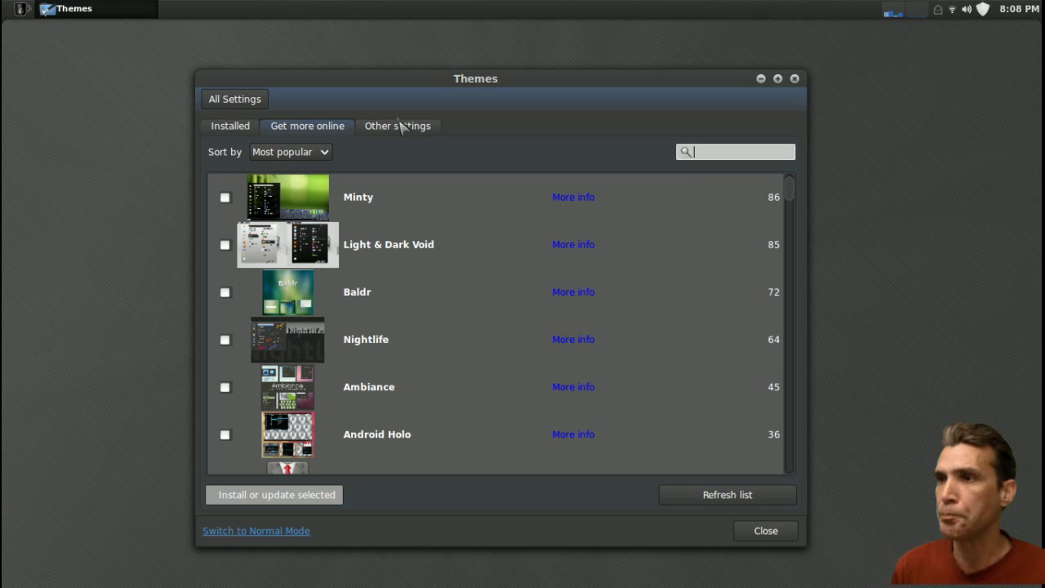
Step: Look over the Other settings controls, icons and window border dropdowns, then return to All Settings
{"action": "left_click", "coordinate": [389, 126]}
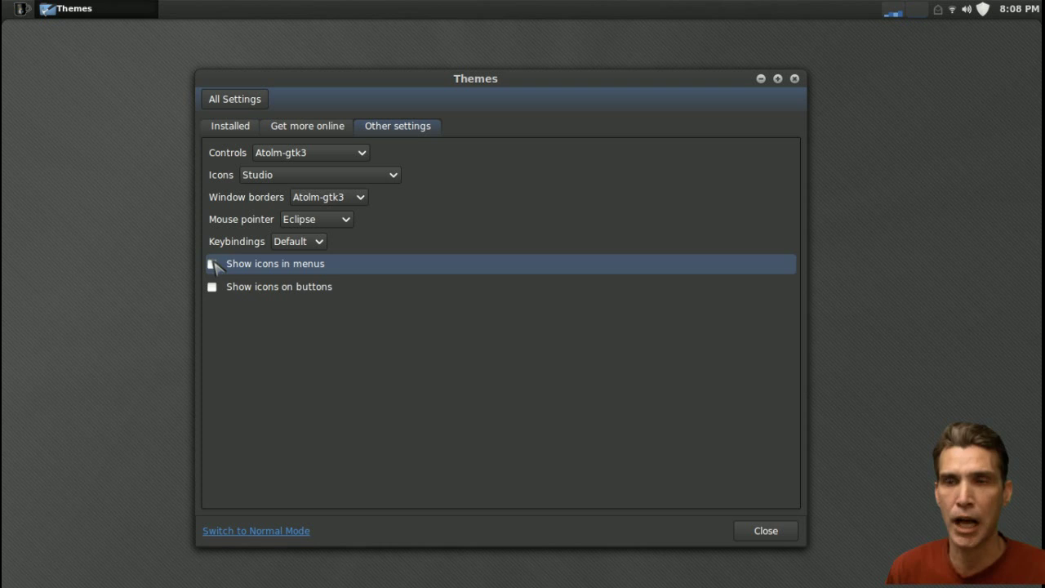
{"action": "left_click", "coordinate": [222, 101]}
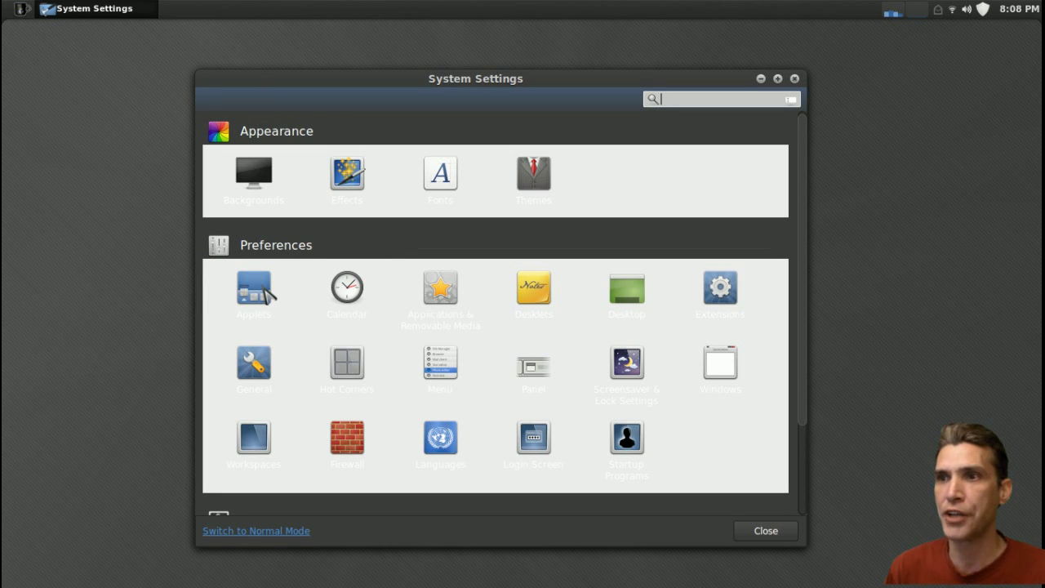
{"action": "left_click", "coordinate": [267, 294]}
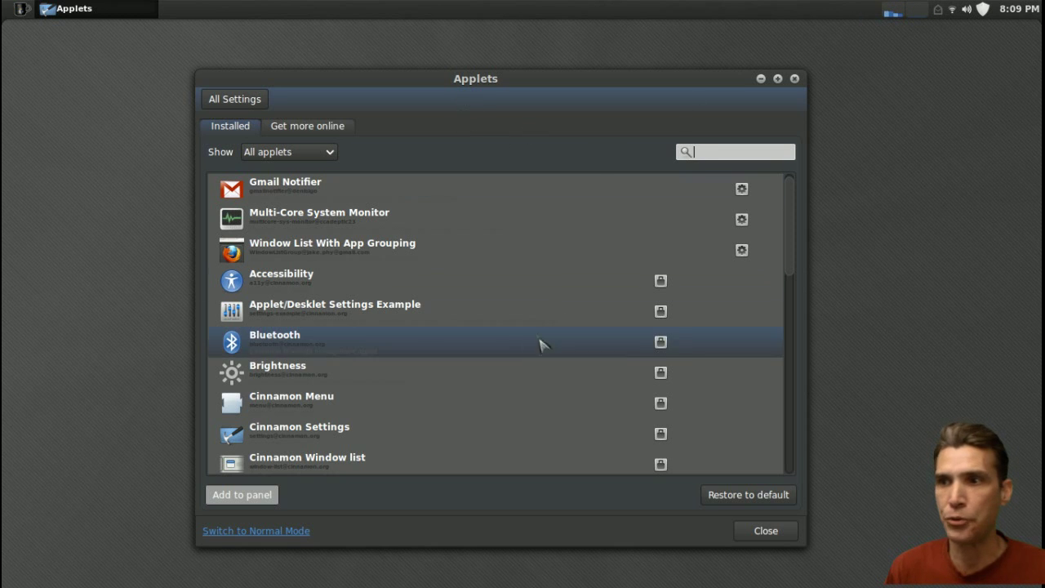
{"action": "left_click", "coordinate": [323, 131]}
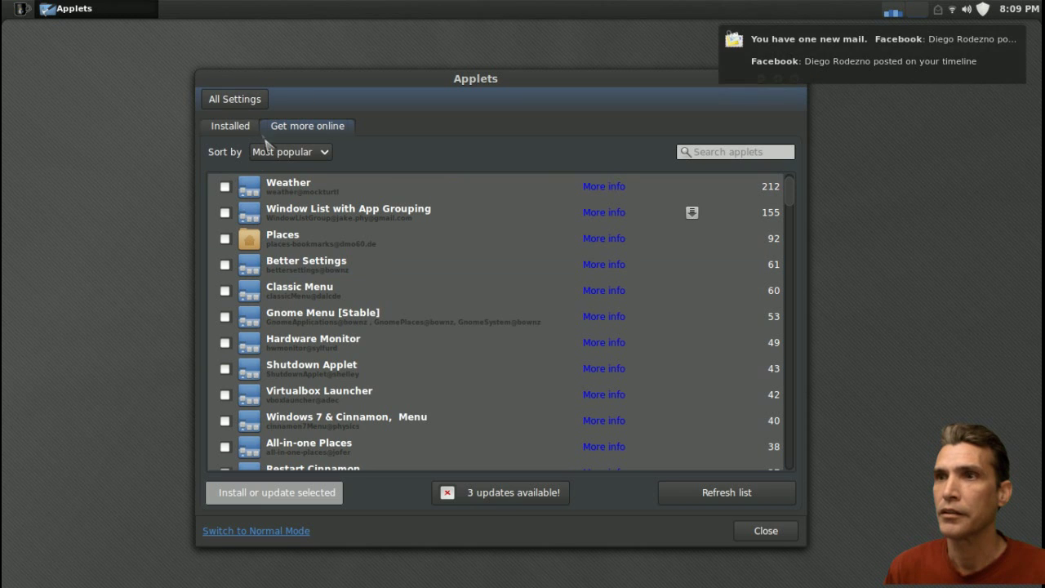
{"action": "left_click", "coordinate": [214, 99]}
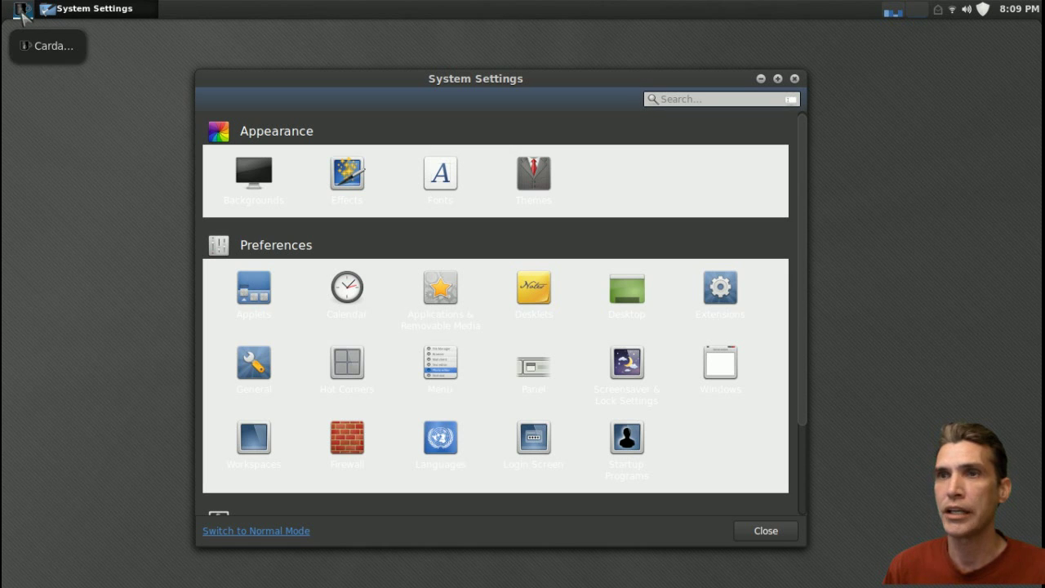
{"action": "mouse_move", "coordinate": [75, 12]}
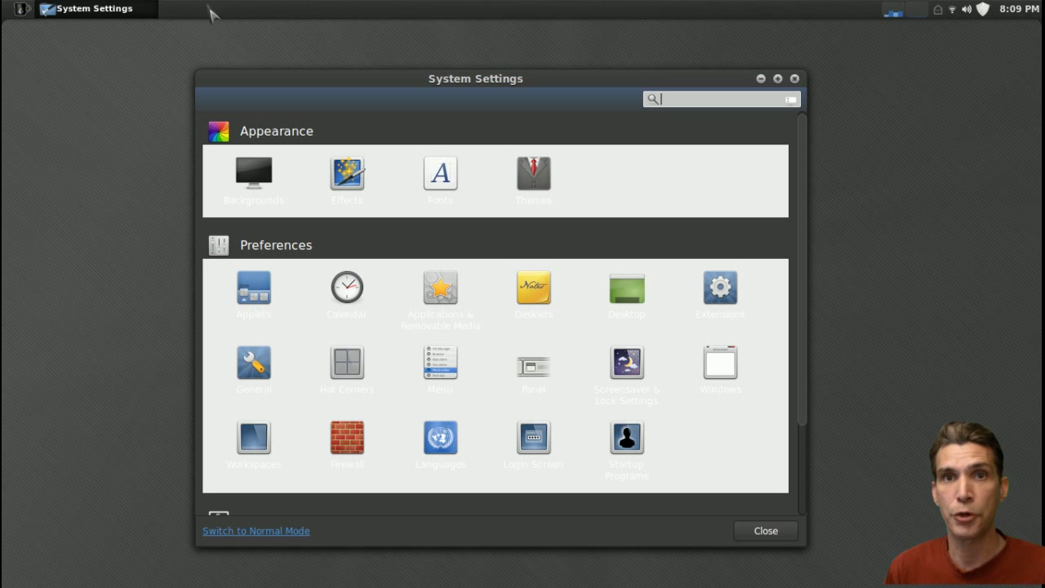
Step: Open and close the main menu, then open the Applets page and browse the installed applets
{"action": "left_click", "coordinate": [22, 12]}
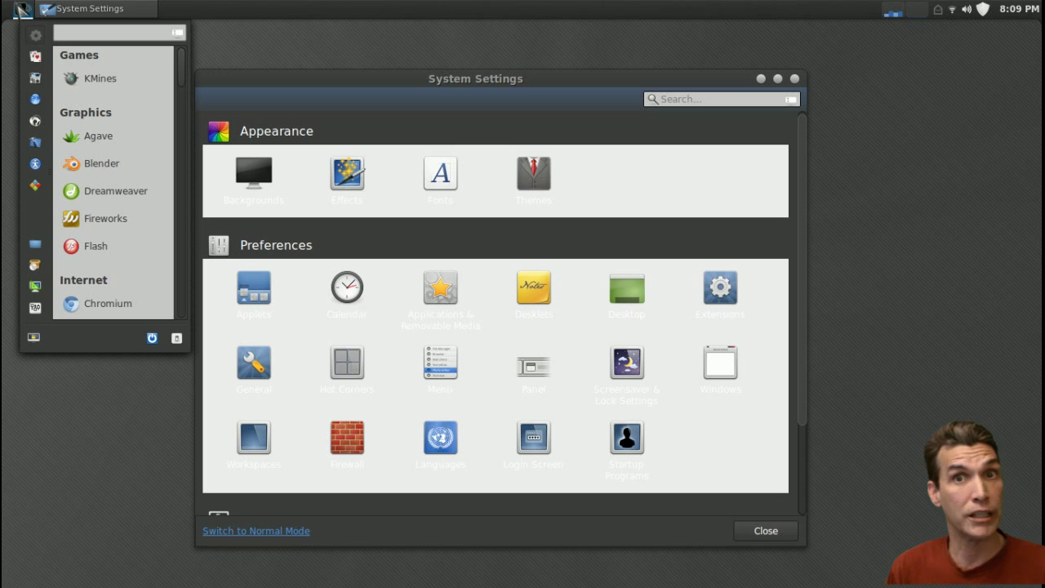
{"action": "left_click", "coordinate": [73, 10]}
{"action": "mouse_move", "coordinate": [74, 10]}
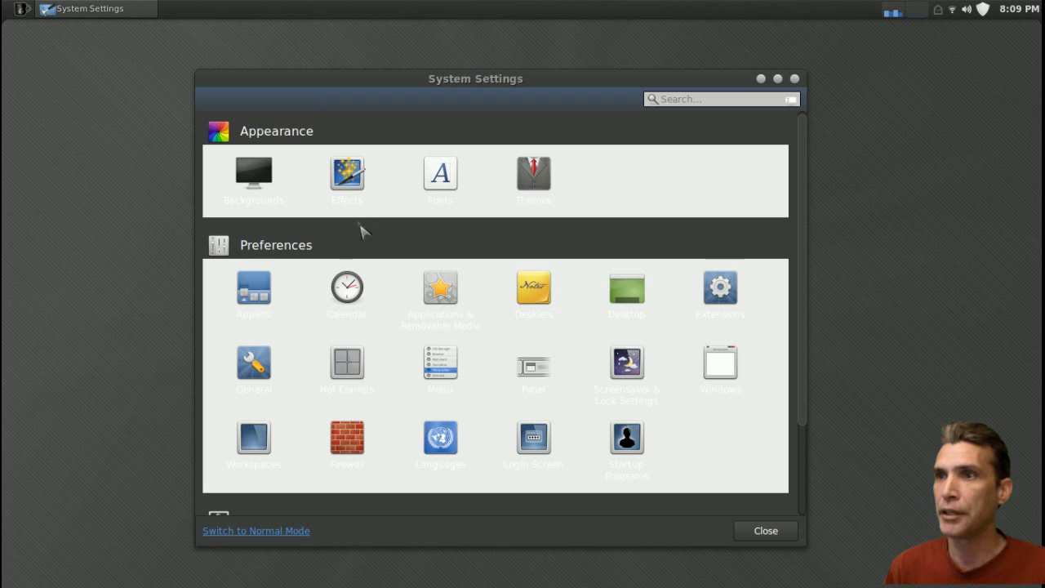
{"action": "left_click", "coordinate": [247, 310]}
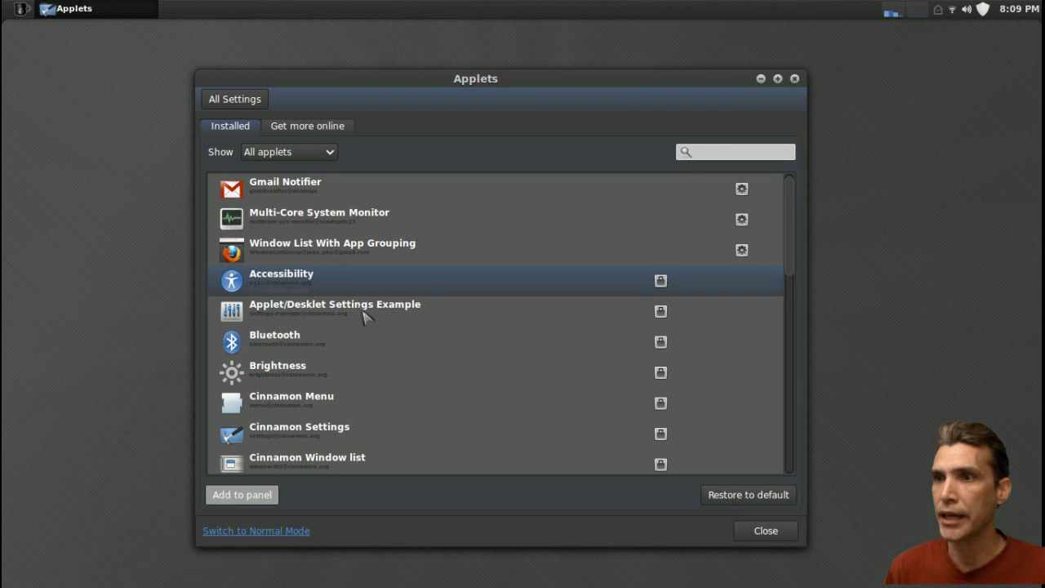
{"action": "left_click", "coordinate": [457, 343]}
{"action": "scroll", "coordinate": [445, 340], "scroll_direction": "down", "scroll_amount": 3}
{"action": "scroll", "coordinate": [400, 294], "scroll_direction": "up", "scroll_amount": 4}
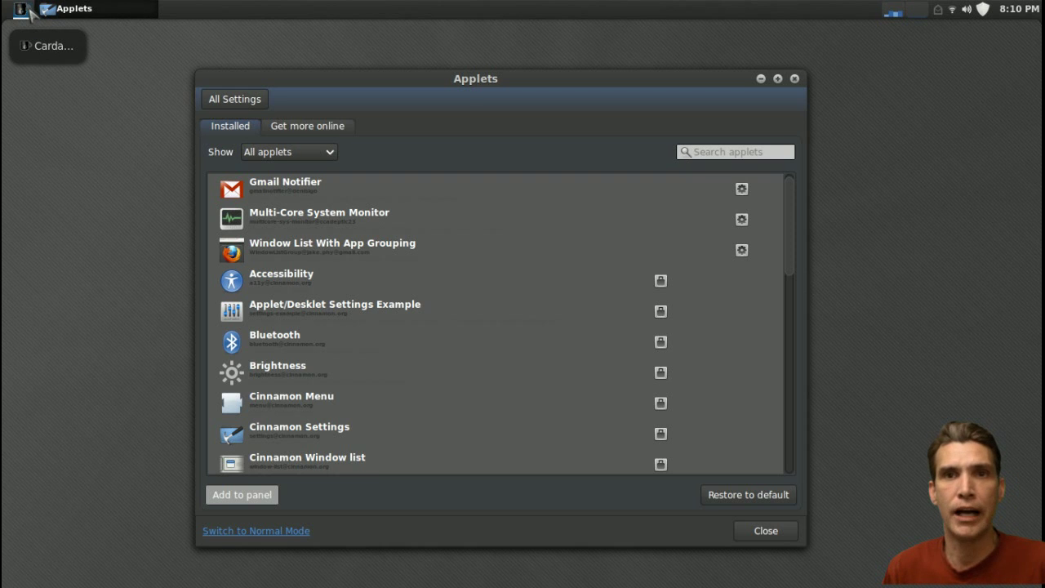
{"action": "left_click", "coordinate": [46, 12]}
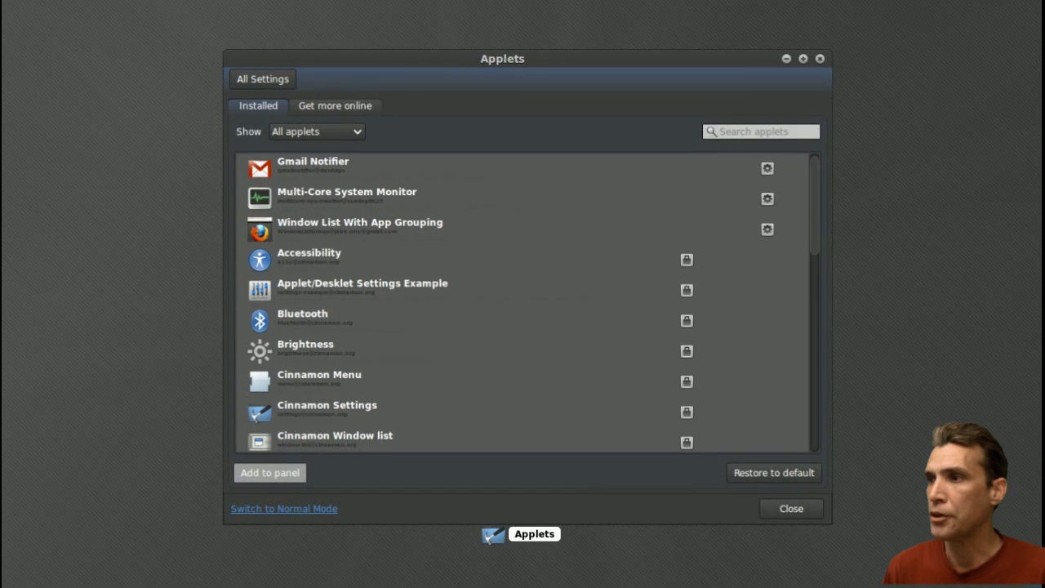
{"action": "left_click", "coordinate": [460, 173]}
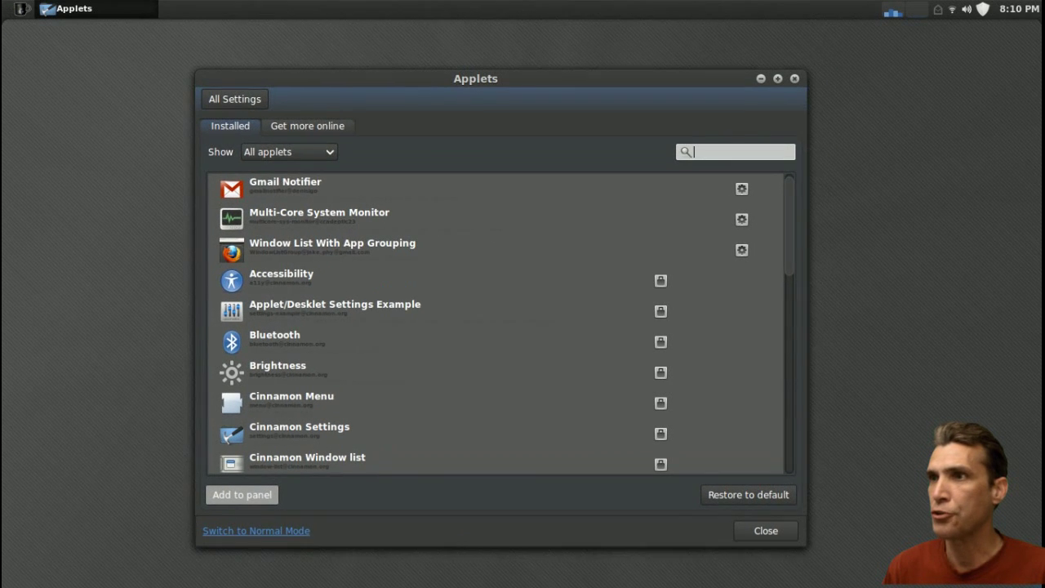
Step: Launch Audacity from the applications menu
{"action": "left_click", "coordinate": [23, 10]}
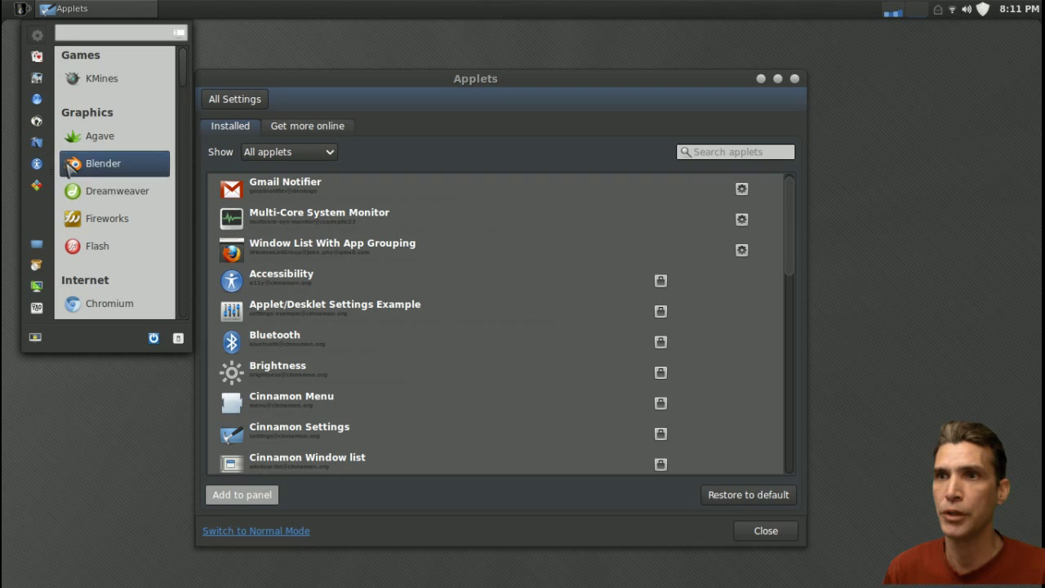
{"action": "scroll", "coordinate": [67, 163], "scroll_direction": "down", "scroll_amount": 3}
{"action": "scroll", "coordinate": [66, 164], "scroll_direction": "down", "scroll_amount": 1}
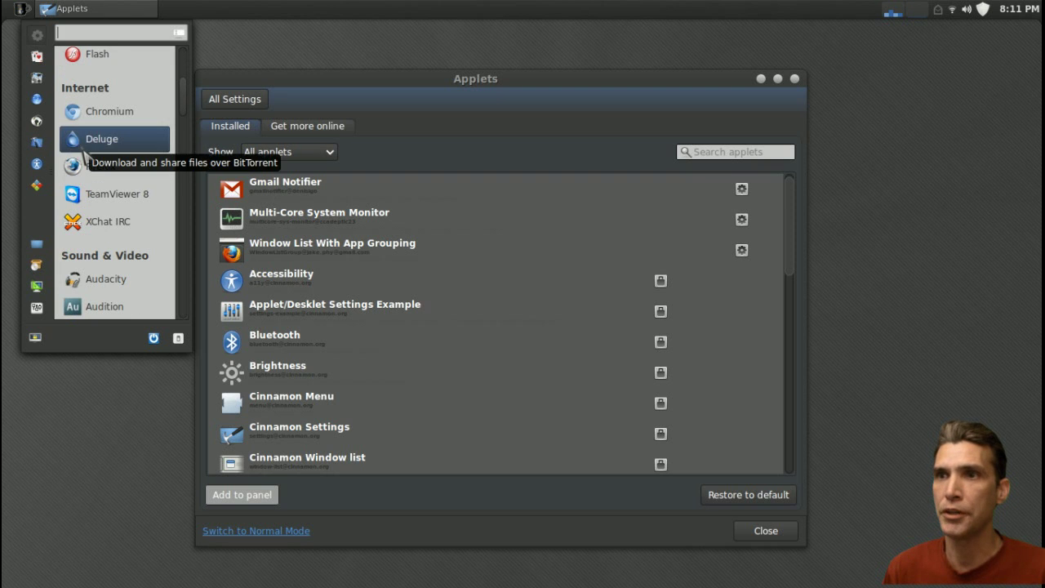
{"action": "scroll", "coordinate": [83, 150], "scroll_direction": "down", "scroll_amount": 1}
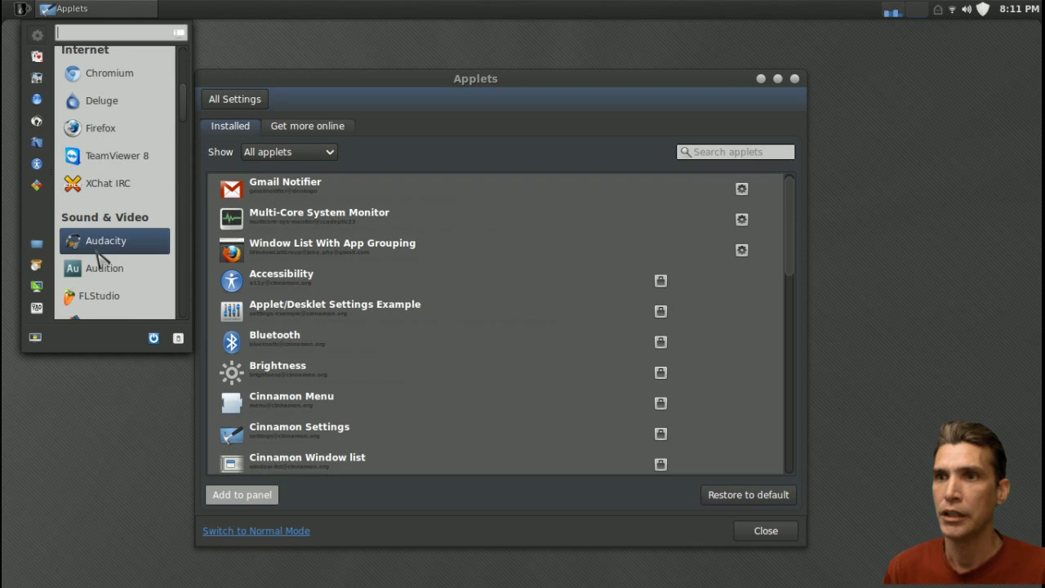
{"action": "key", "text": "Escape"}
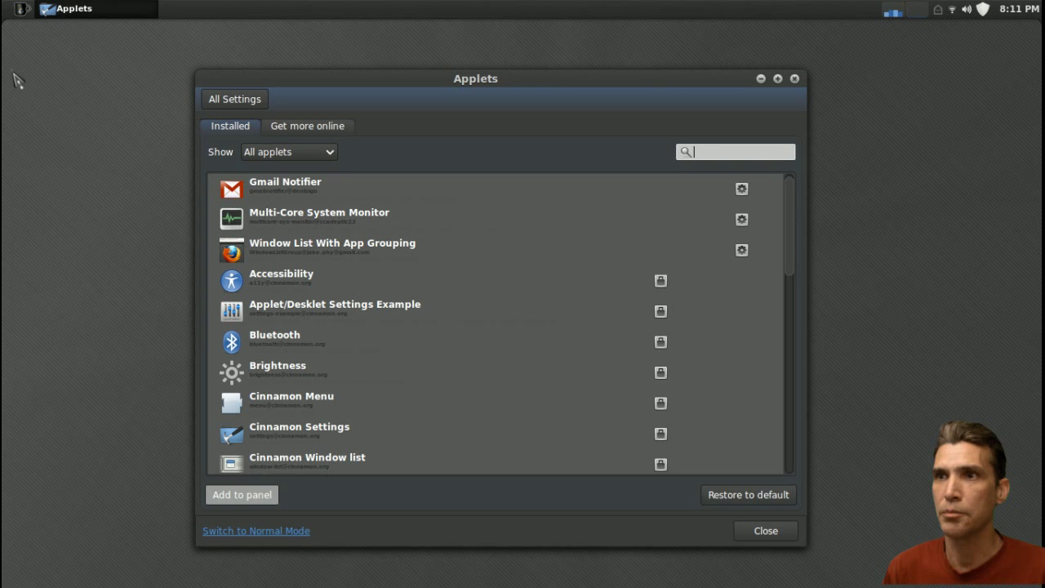
Step: Move the Applets settings window up and left, then reopen the applications menu and scroll it
{"action": "left_click_drag", "start_coordinate": [374, 76], "coordinate": [245, 47]}
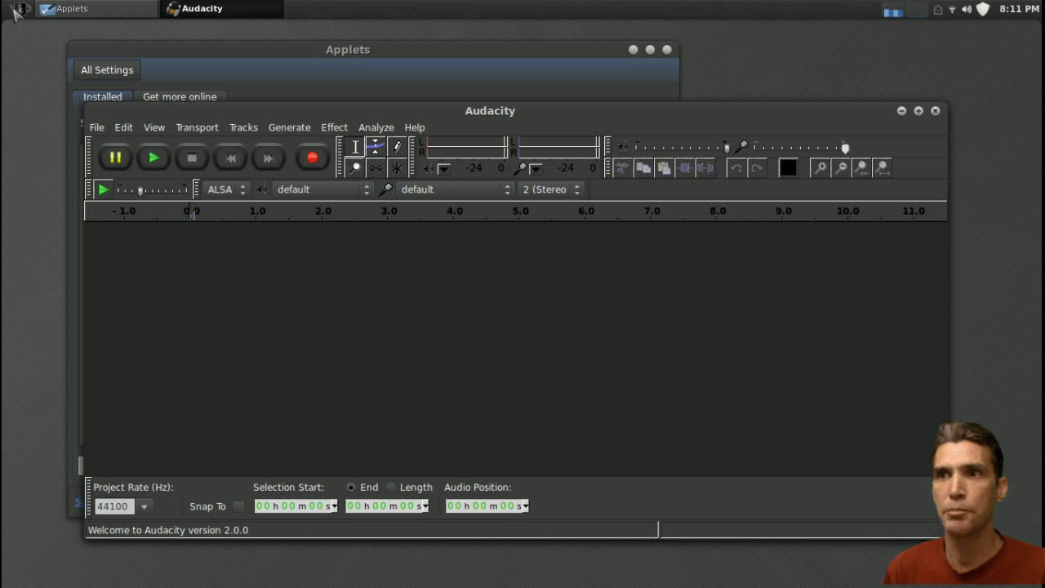
{"action": "left_click", "coordinate": [20, 10]}
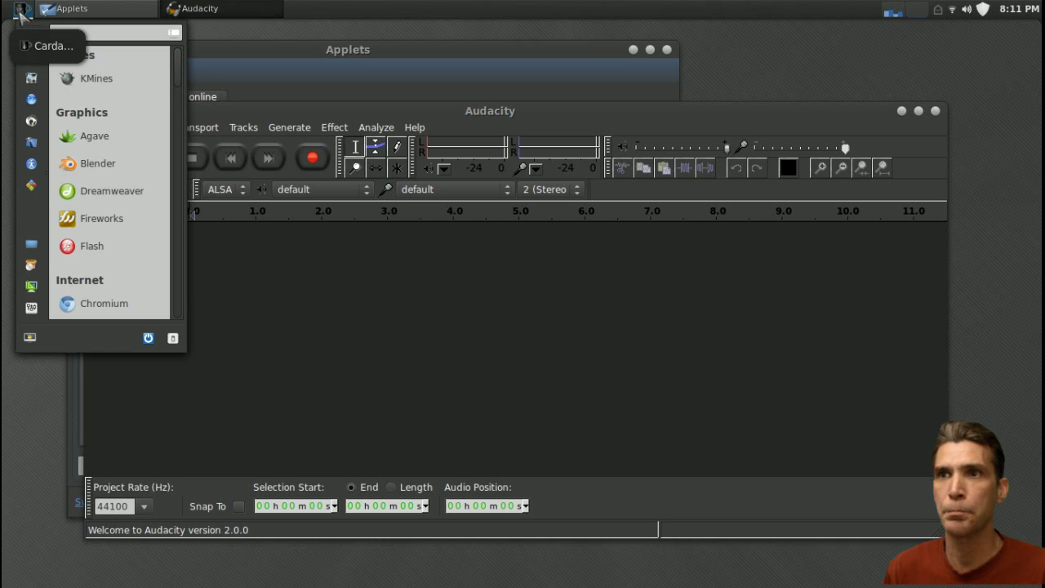
{"action": "scroll", "coordinate": [140, 235], "scroll_direction": "down", "scroll_amount": 8}
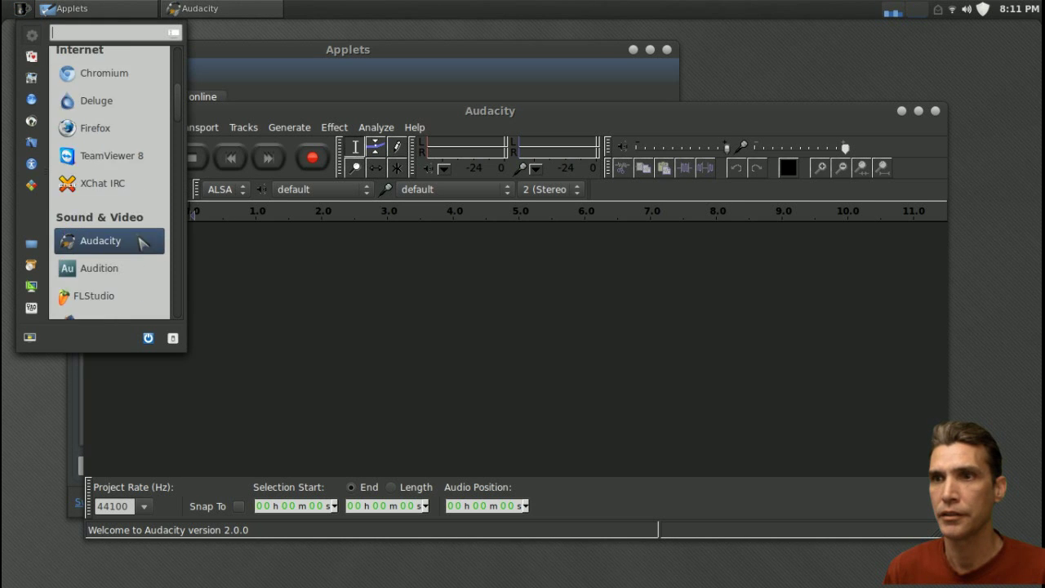
{"action": "scroll", "coordinate": [140, 239], "scroll_direction": "down", "scroll_amount": 4}
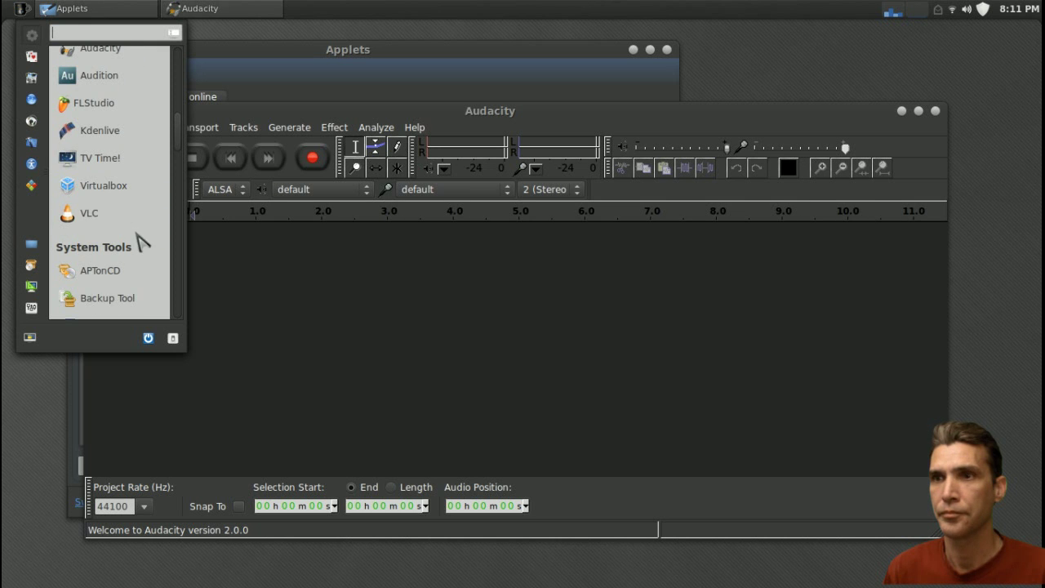
Step: Launch VirtualBox and reposition the Audacity and VirtualBox Manager windows
{"action": "left_click", "coordinate": [128, 185]}
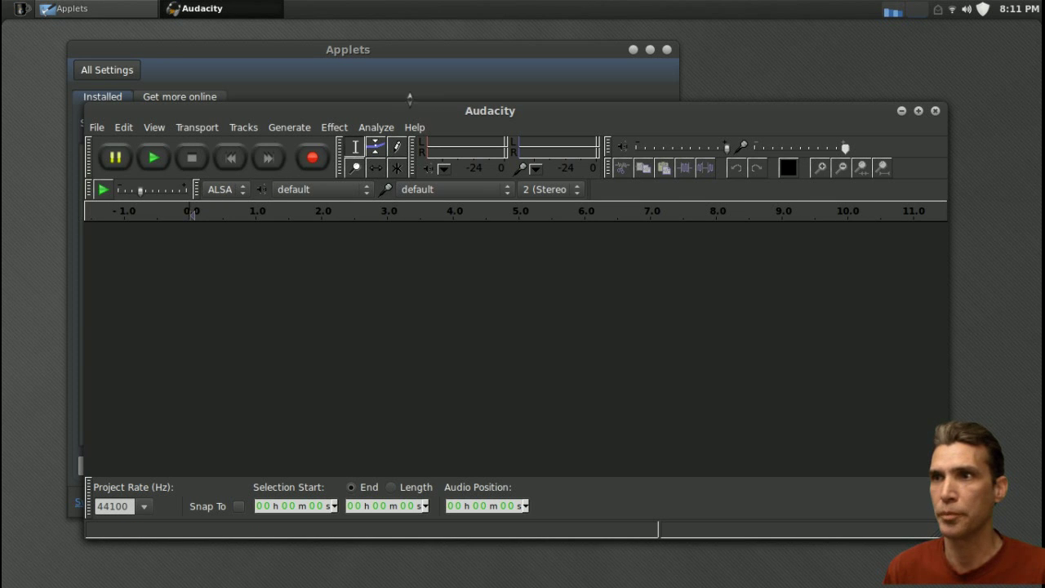
{"action": "left_click_drag", "start_coordinate": [453, 115], "coordinate": [509, 143]}
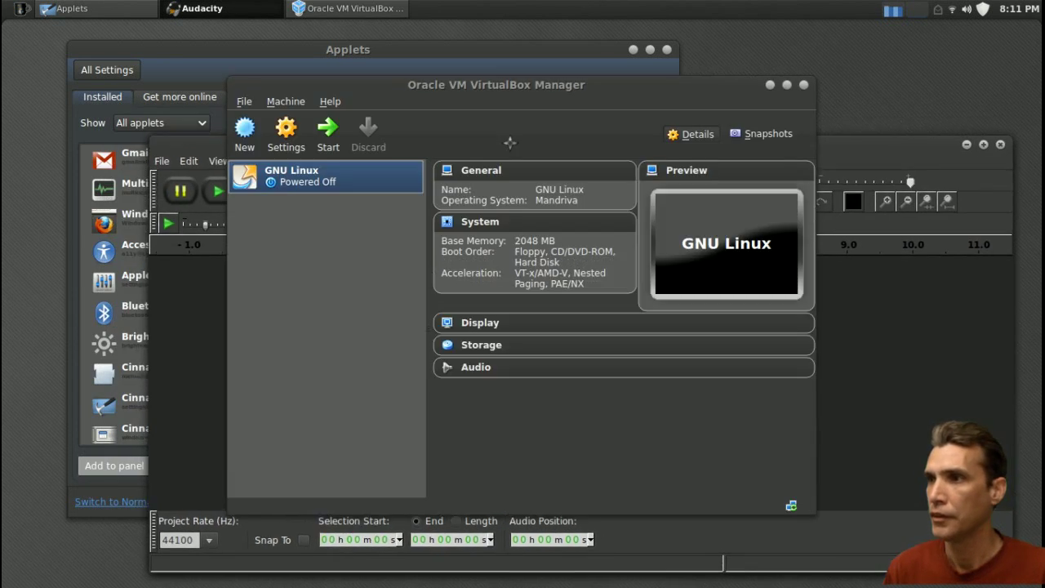
{"action": "left_click_drag", "start_coordinate": [532, 76], "coordinate": [524, 45]}
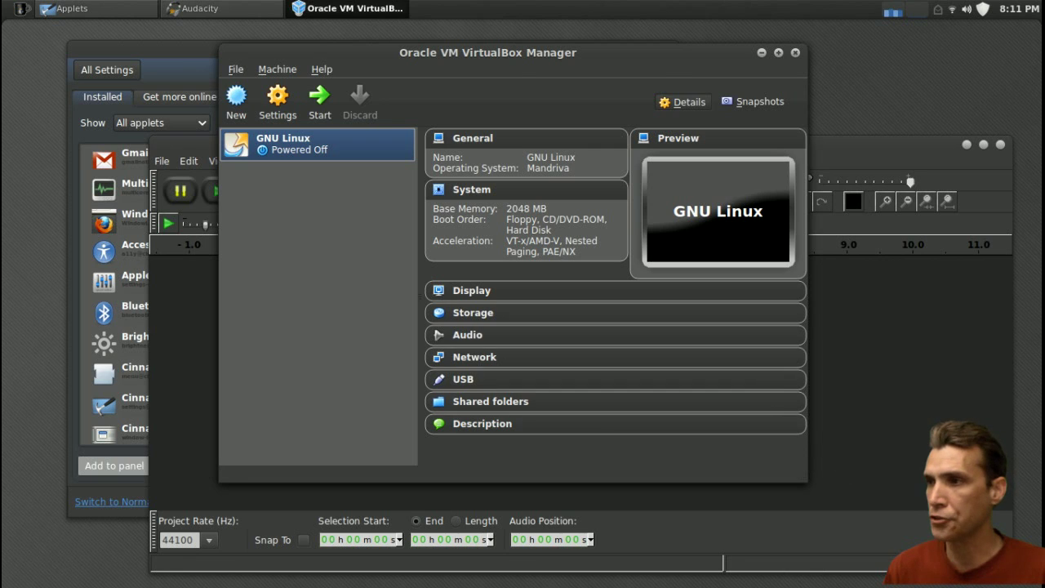
Step: Bring VirtualBox Manager forward from the window overview and close it, then close Audacity
{"action": "key", "text": "ctrl+alt+Down"}
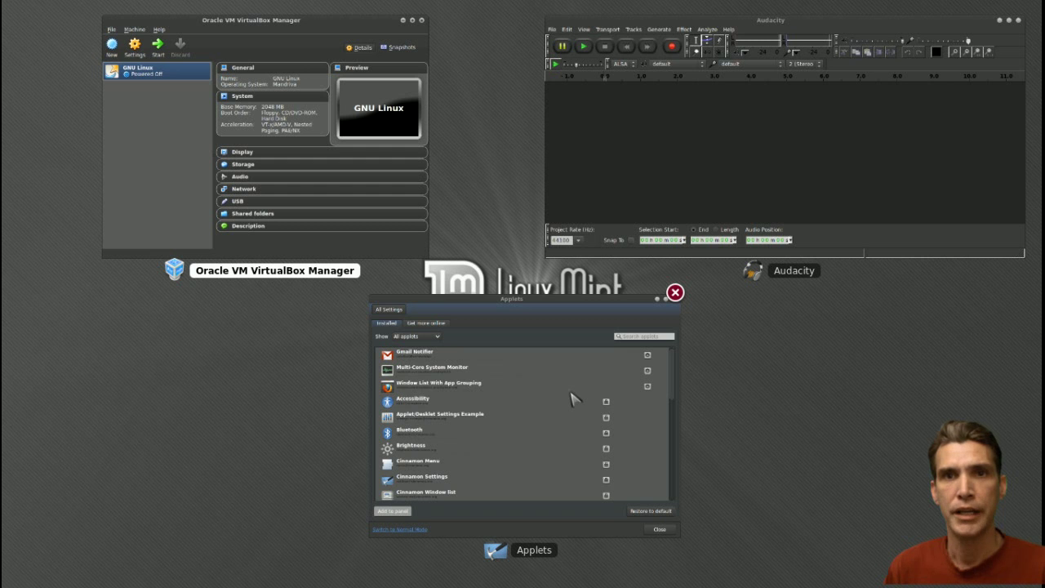
{"action": "left_click", "coordinate": [310, 240]}
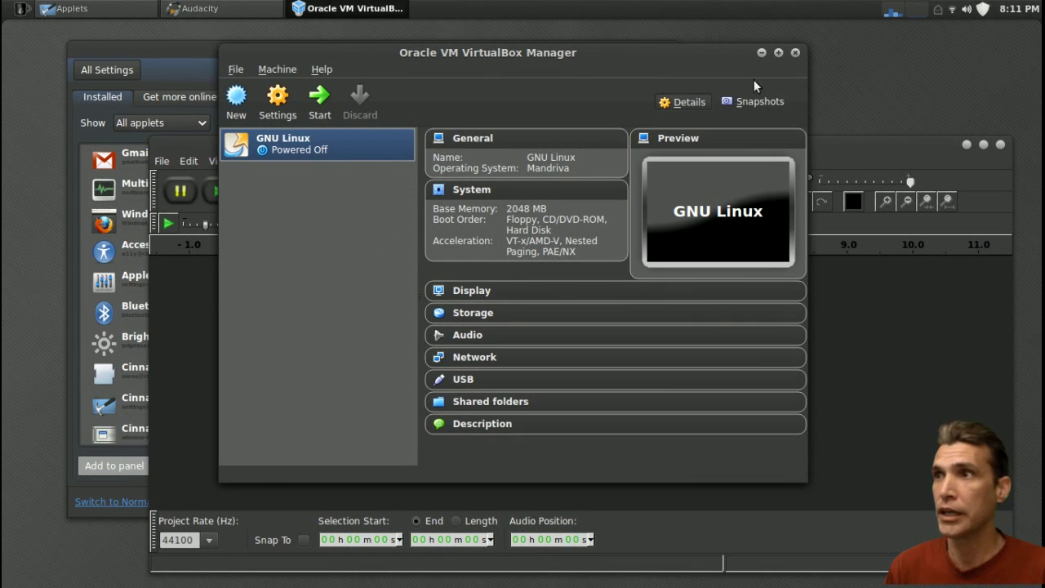
{"action": "left_click", "coordinate": [796, 52]}
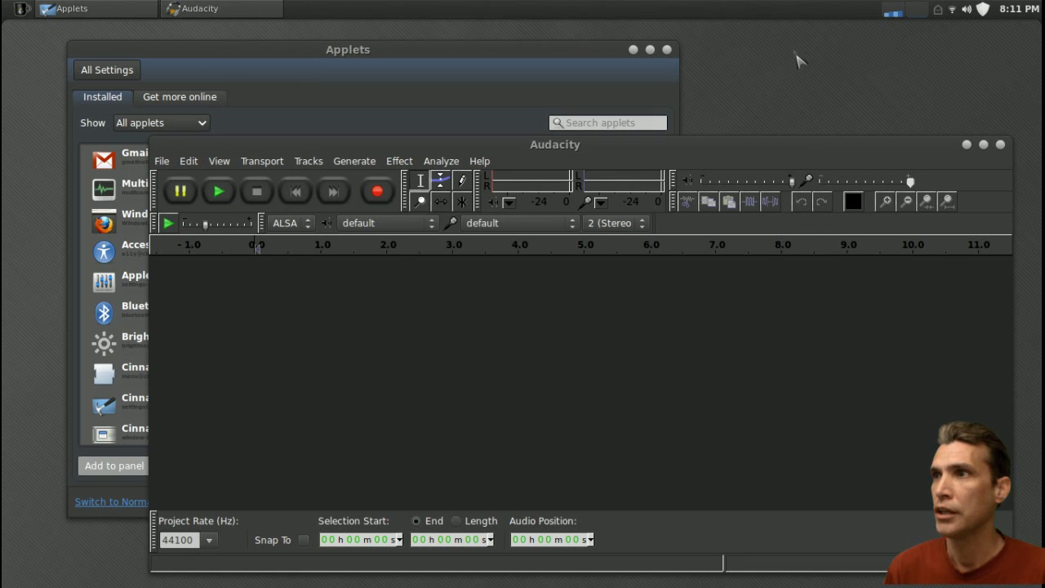
{"action": "left_click", "coordinate": [1001, 146]}
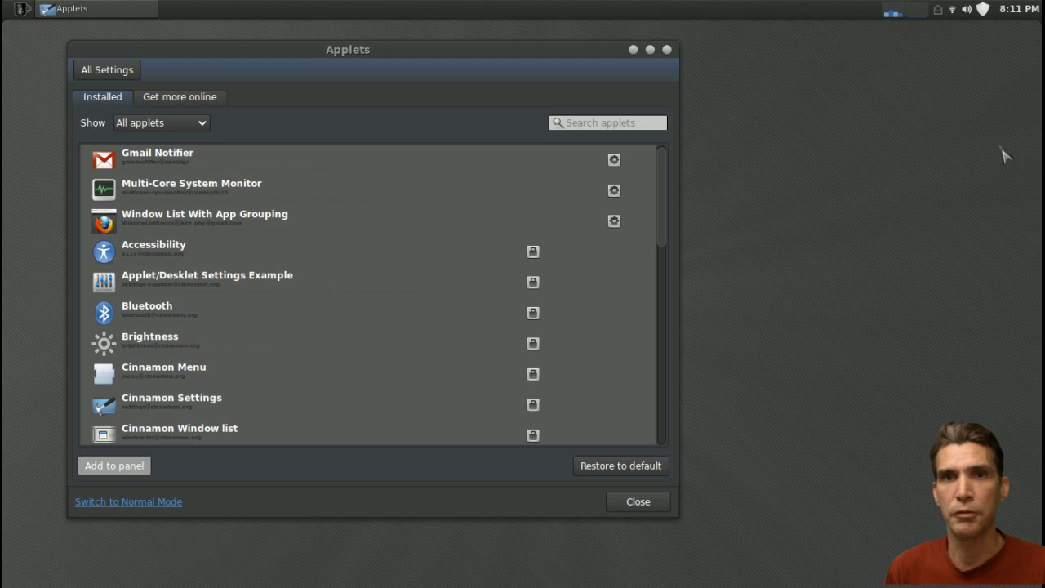
Step: In Expo, move the Agave and Minesweeper windows from Workspace 2 onto Workspace 1
{"action": "key", "text": "ctrl+alt+Up"}
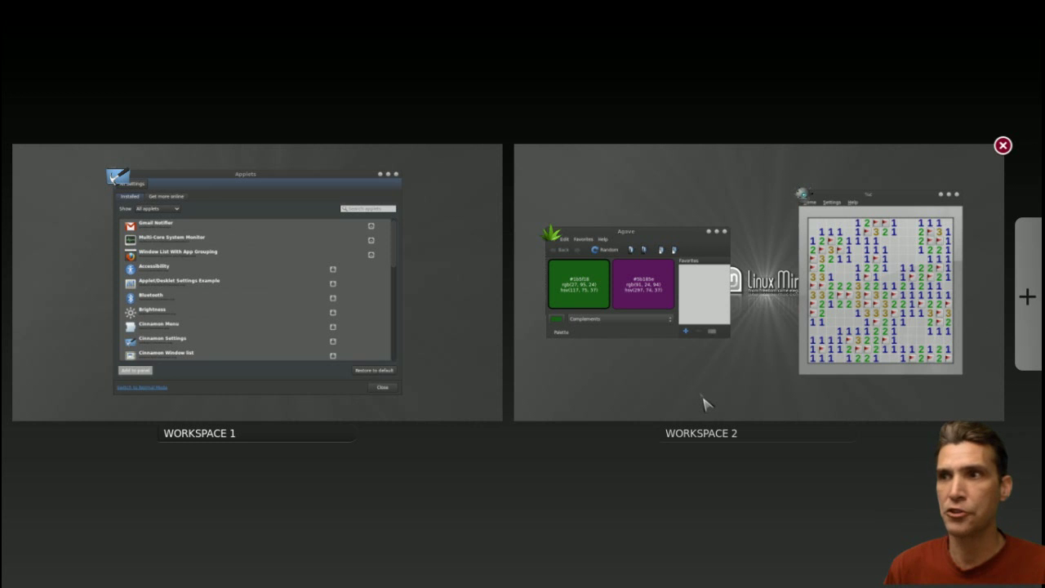
{"action": "left_click_drag", "start_coordinate": [639, 237], "coordinate": [149, 214]}
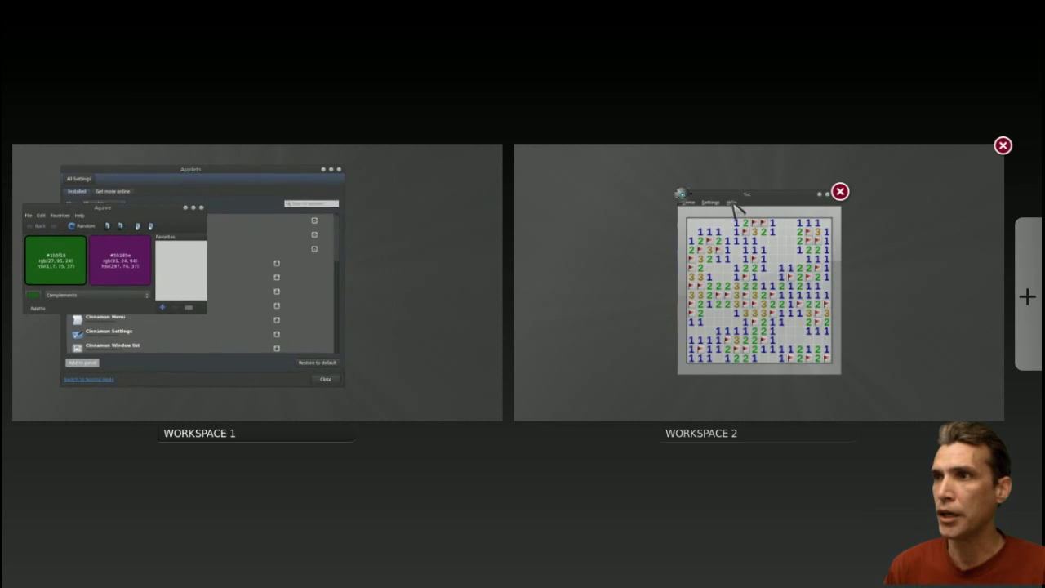
{"action": "left_click_drag", "start_coordinate": [737, 208], "coordinate": [266, 204]}
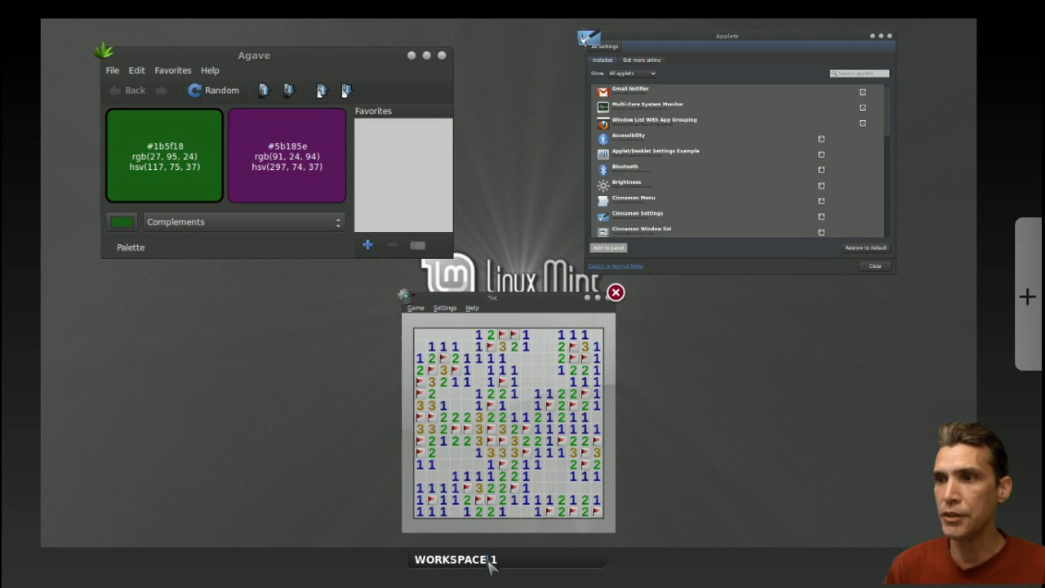
Step: Rename Workspace 1 to 'Spatry' and add a new workspace
{"action": "left_click", "coordinate": [499, 562]}
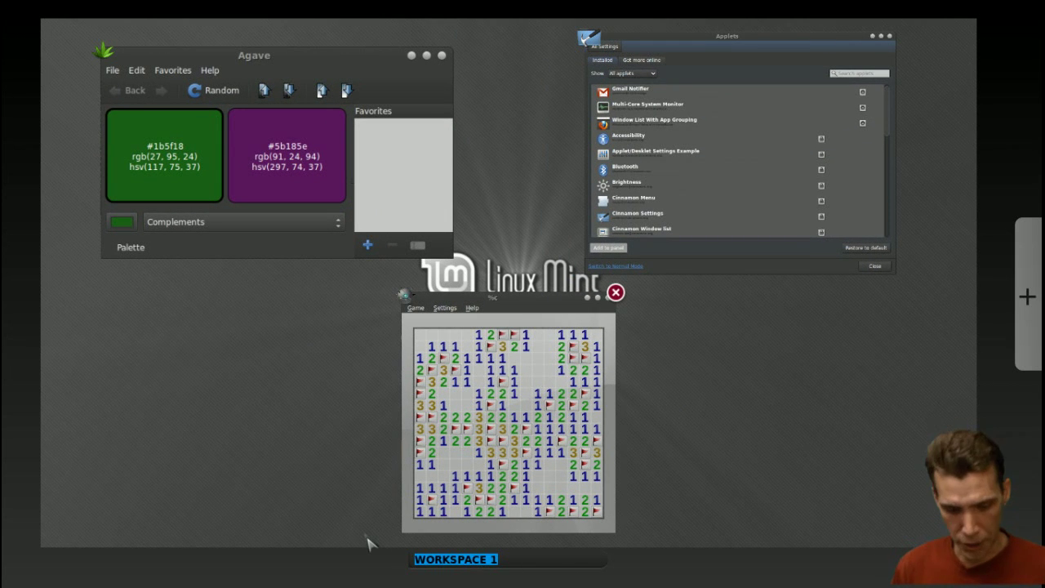
{"action": "type", "text": "Spatry"}
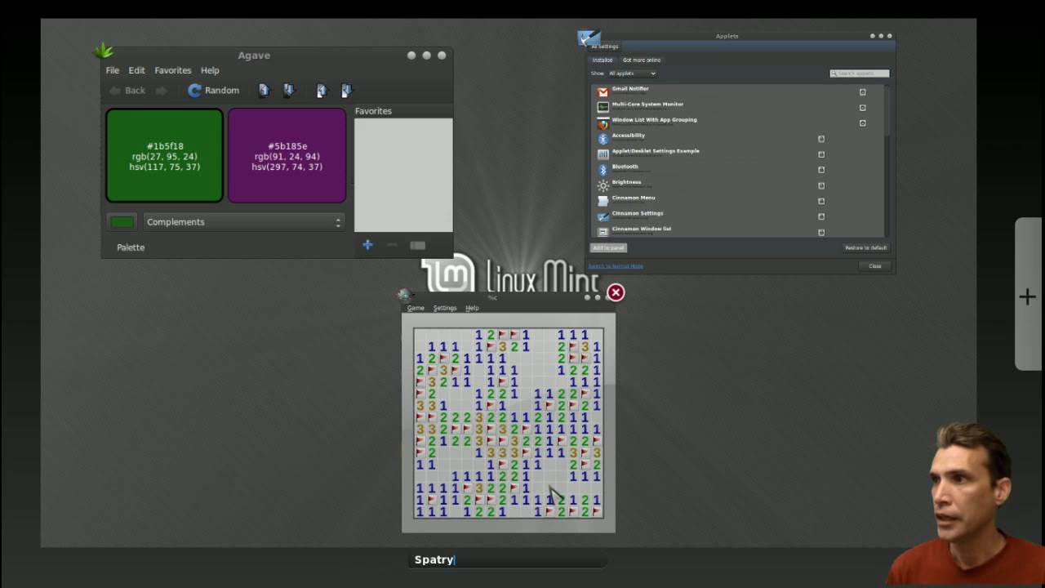
{"action": "key", "text": "Return"}
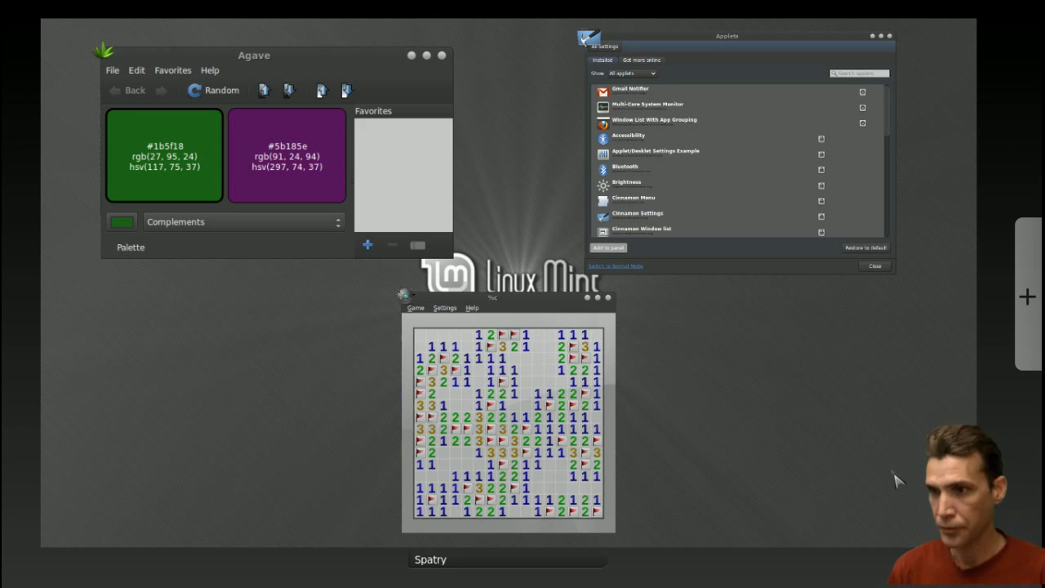
{"action": "left_click", "coordinate": [1031, 294]}
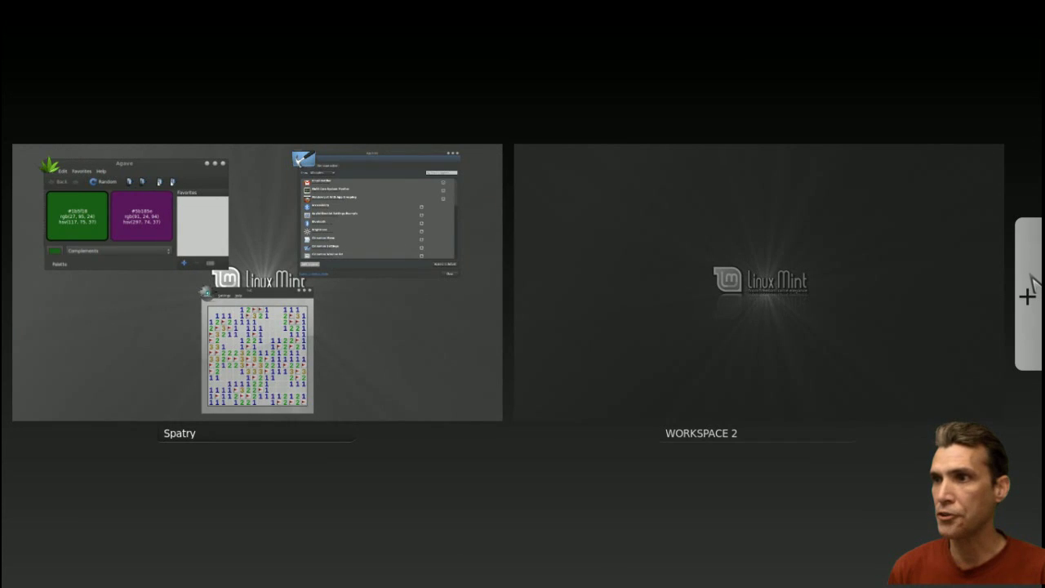
Step: Add more workspaces until there are five in Expo
{"action": "left_click", "coordinate": [1033, 286]}
{"action": "left_click", "coordinate": [1030, 290]}
{"action": "left_click", "coordinate": [1030, 291]}
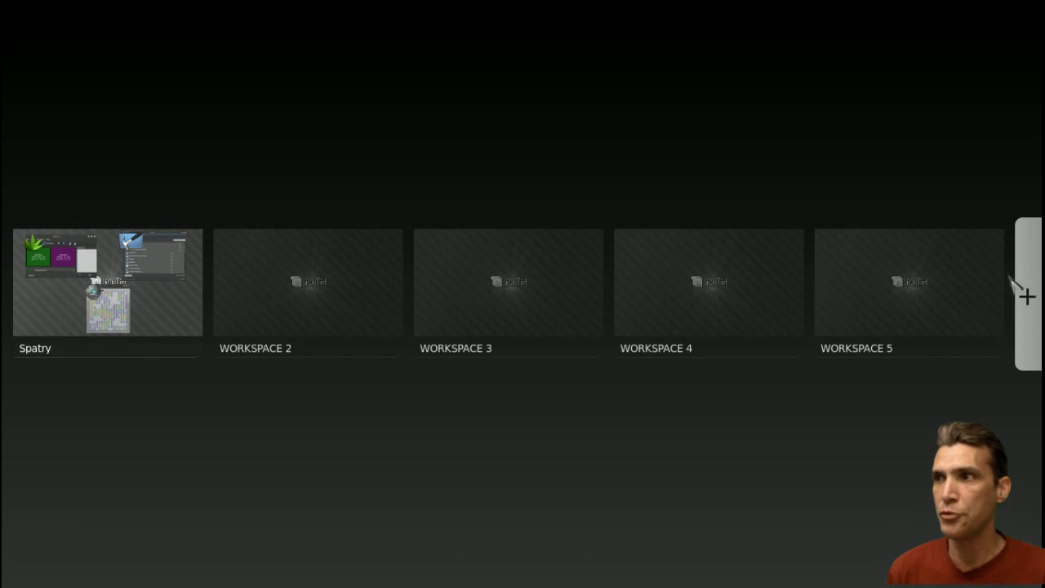
Step: Delete Workspaces 5, 4, 3 and 2, then return to the Spatry workspace
{"action": "left_click", "coordinate": [1003, 231]}
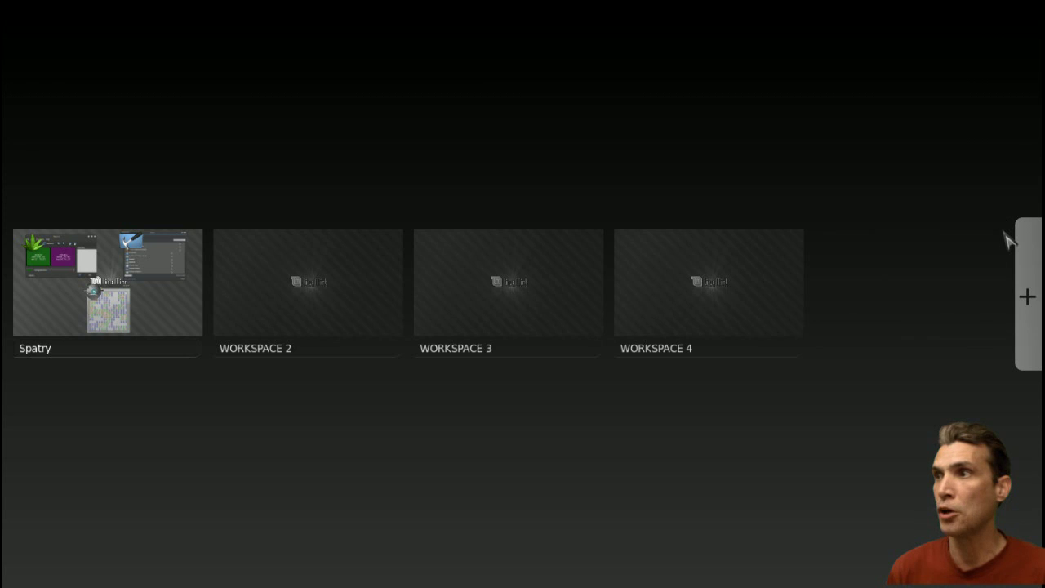
{"action": "left_click", "coordinate": [1003, 217]}
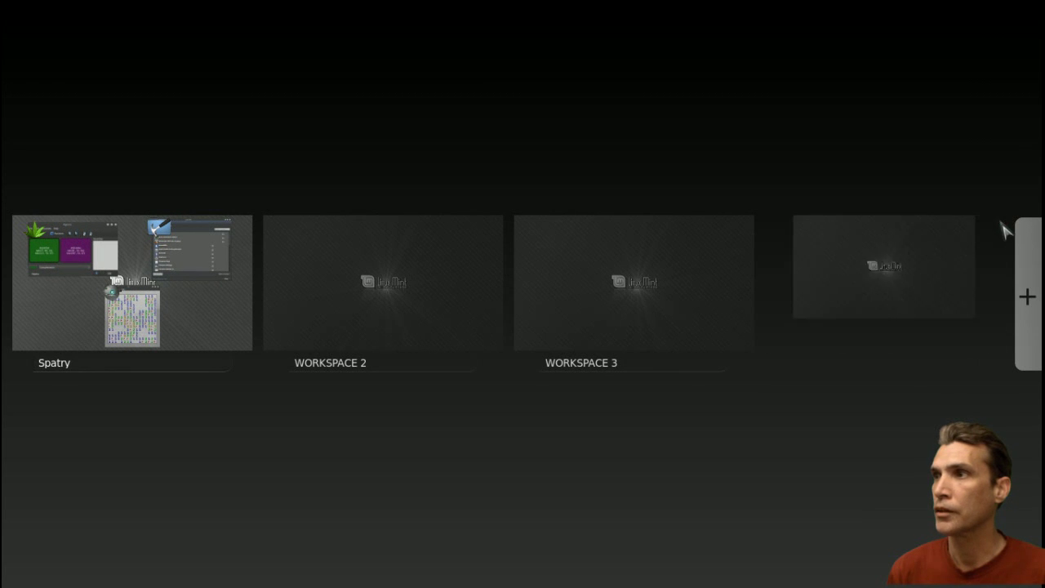
{"action": "left_click", "coordinate": [1004, 197]}
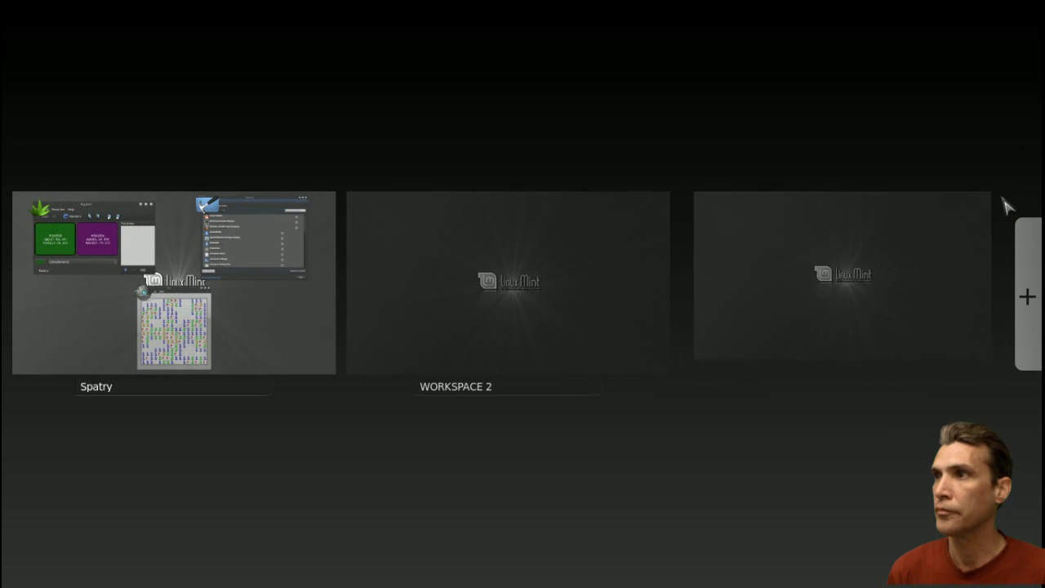
{"action": "left_click", "coordinate": [1002, 146]}
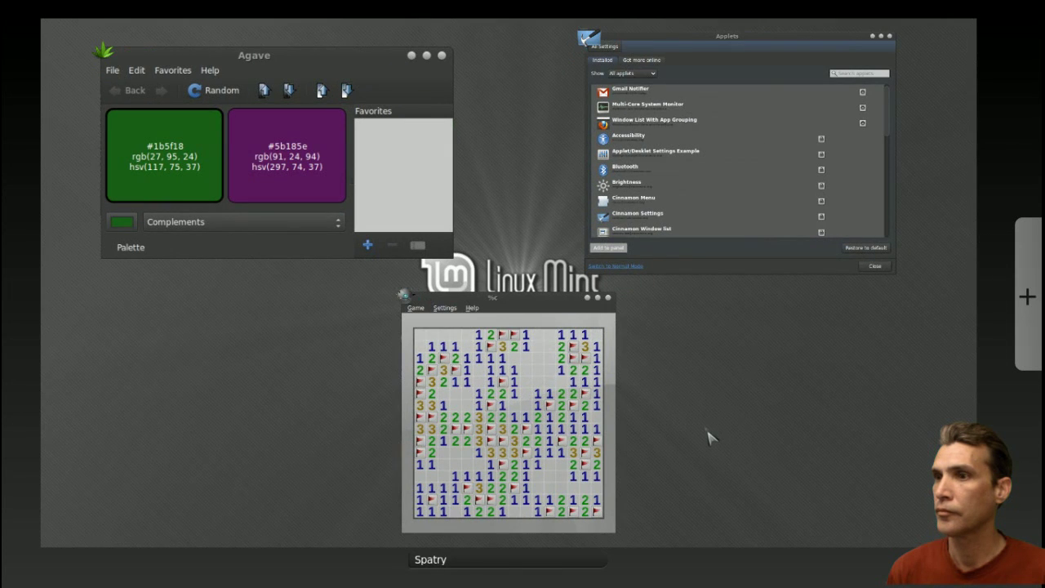
{"action": "left_click", "coordinate": [684, 88]}
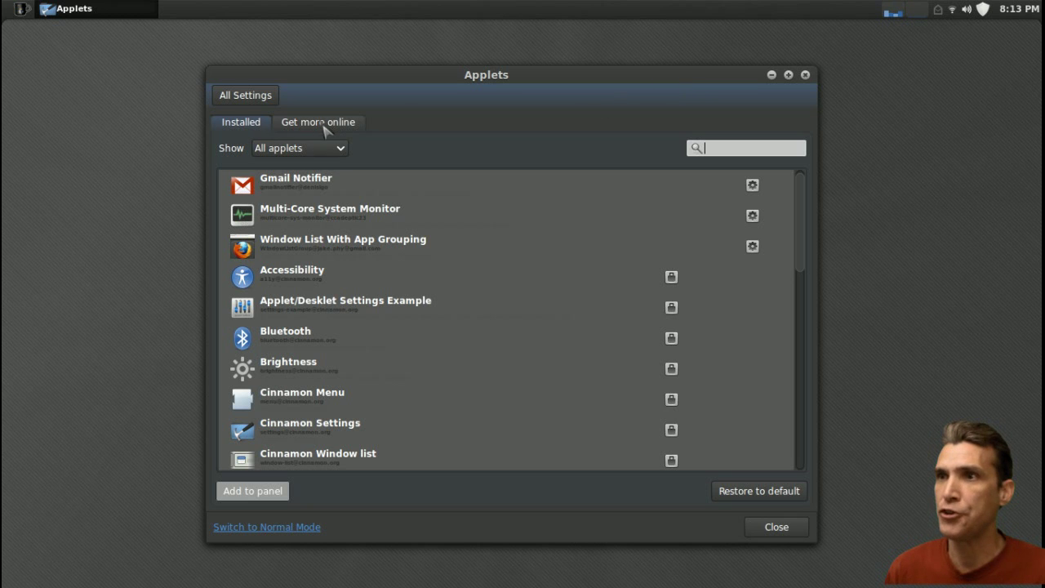
Step: Close the Applets settings and open Desklets via the panel's Settings > All settings
{"action": "left_click", "coordinate": [806, 75]}
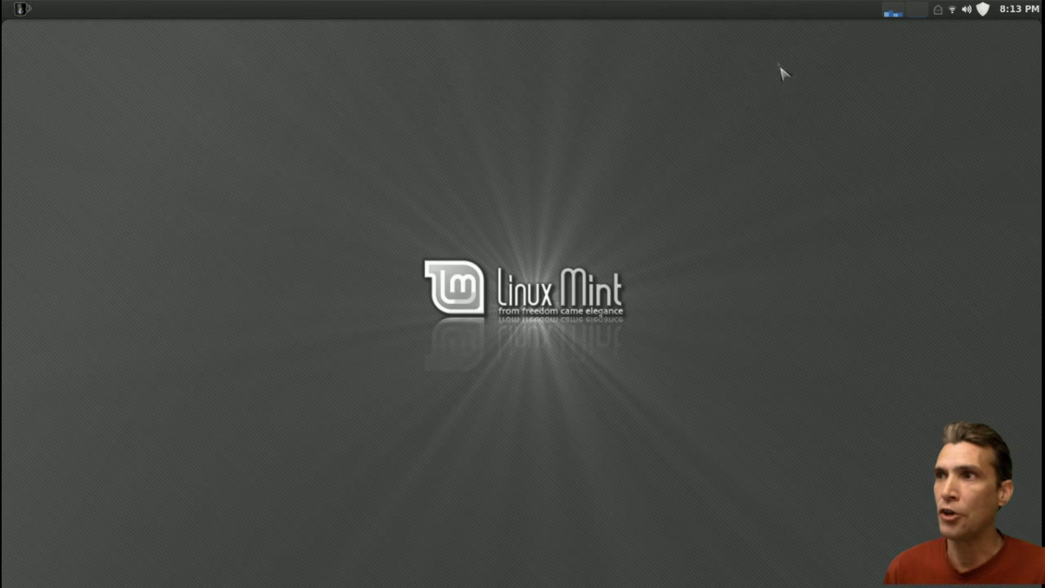
{"action": "right_click", "coordinate": [713, 13]}
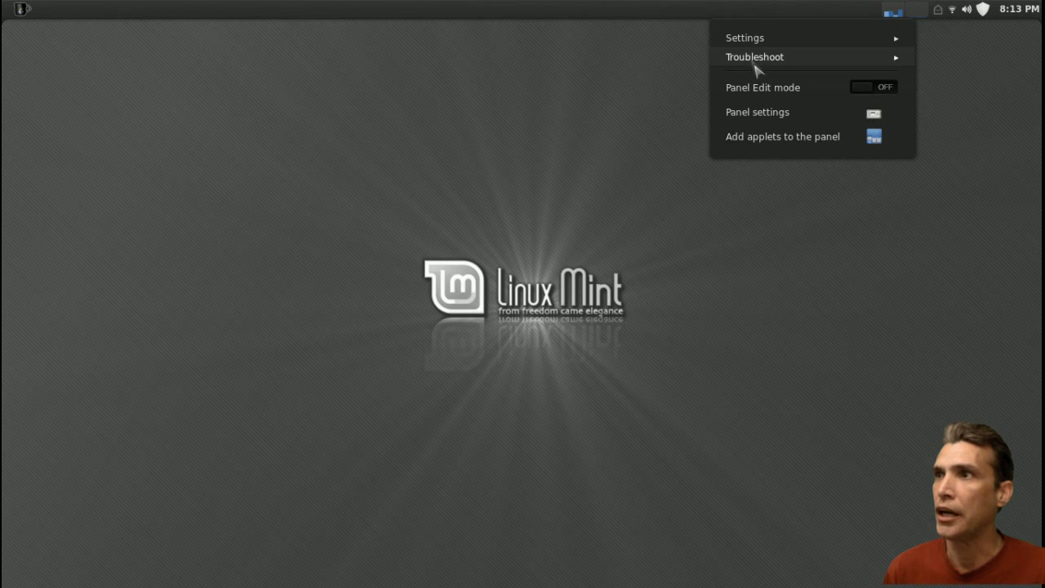
{"action": "left_click", "coordinate": [757, 47]}
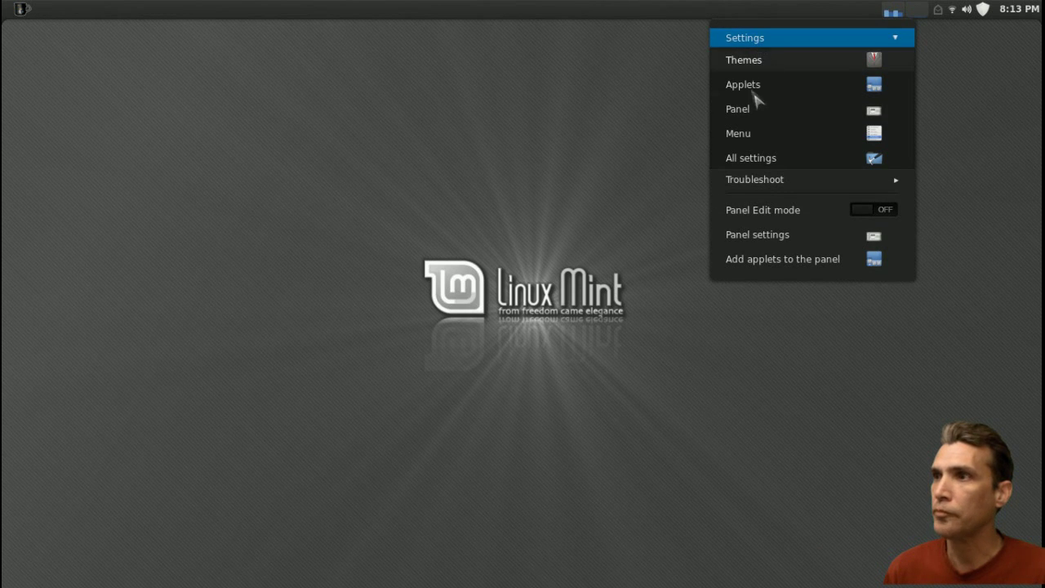
{"action": "left_click", "coordinate": [755, 159]}
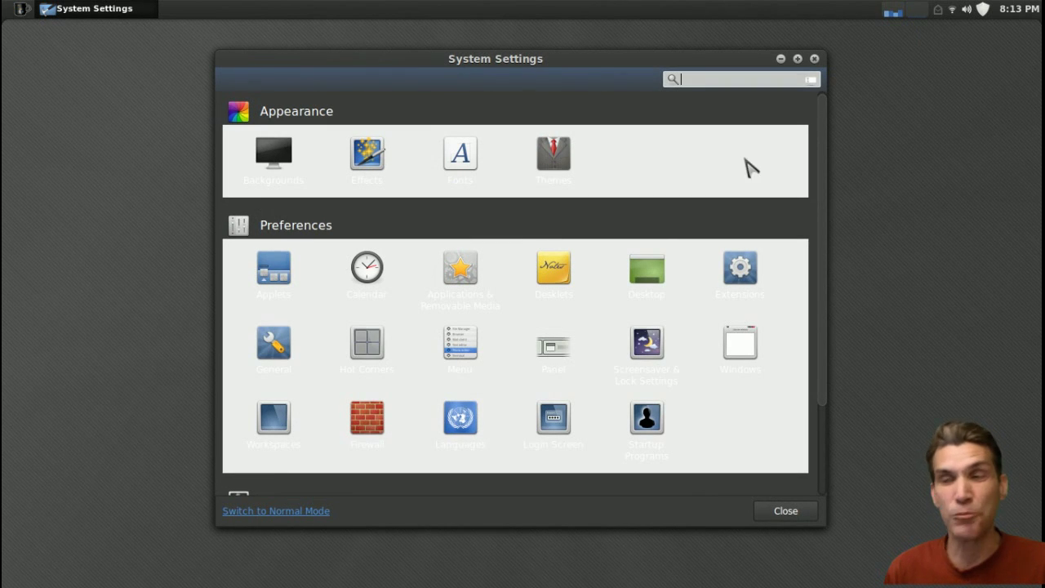
{"action": "left_click", "coordinate": [563, 276]}
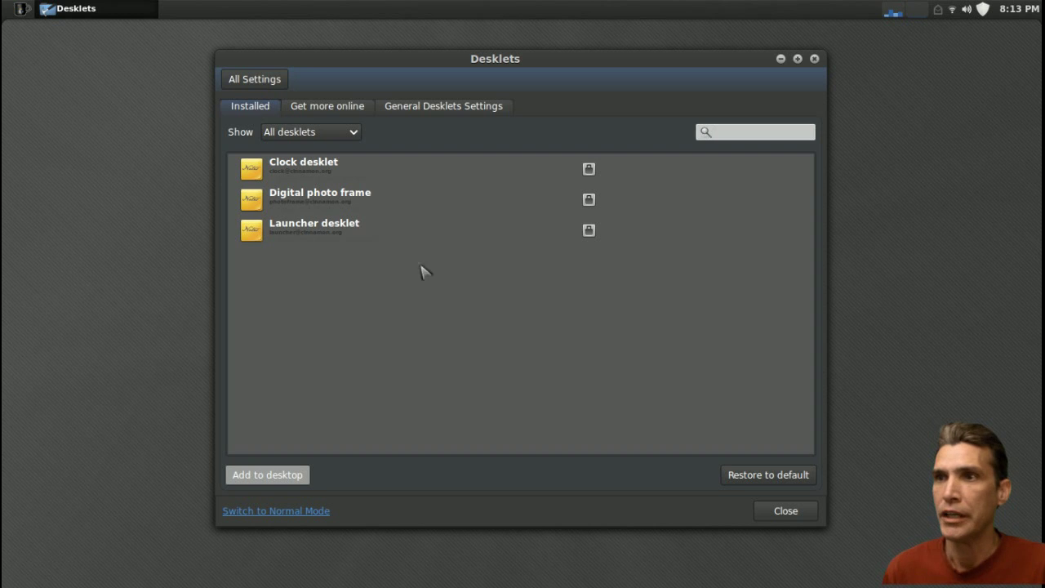
Step: Add the Digital photo frame desklet to the desktop and move the Desklets window aside to see it
{"action": "left_click", "coordinate": [302, 235]}
{"action": "left_click", "coordinate": [304, 196]}
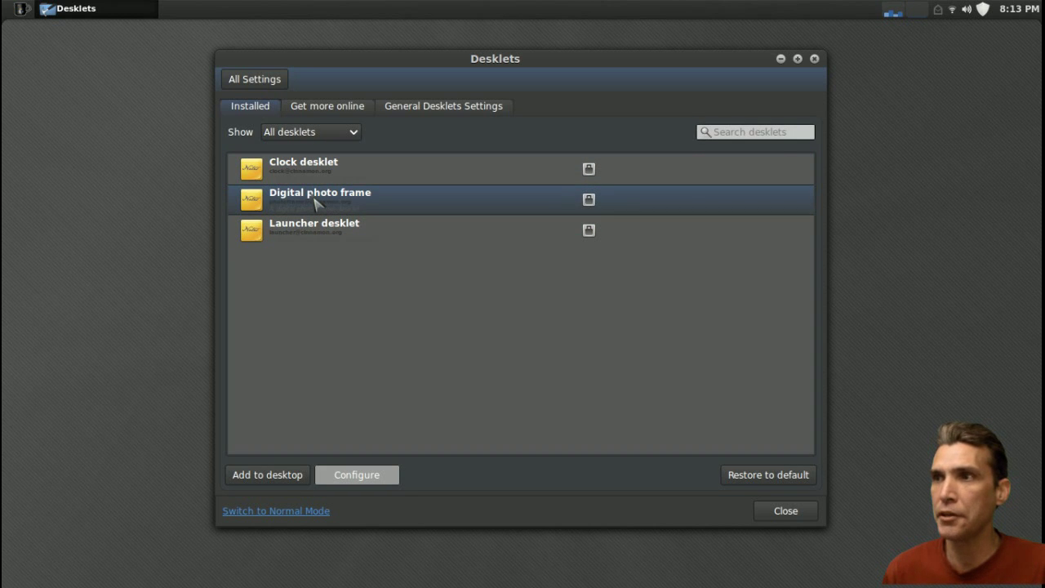
{"action": "left_click", "coordinate": [271, 477]}
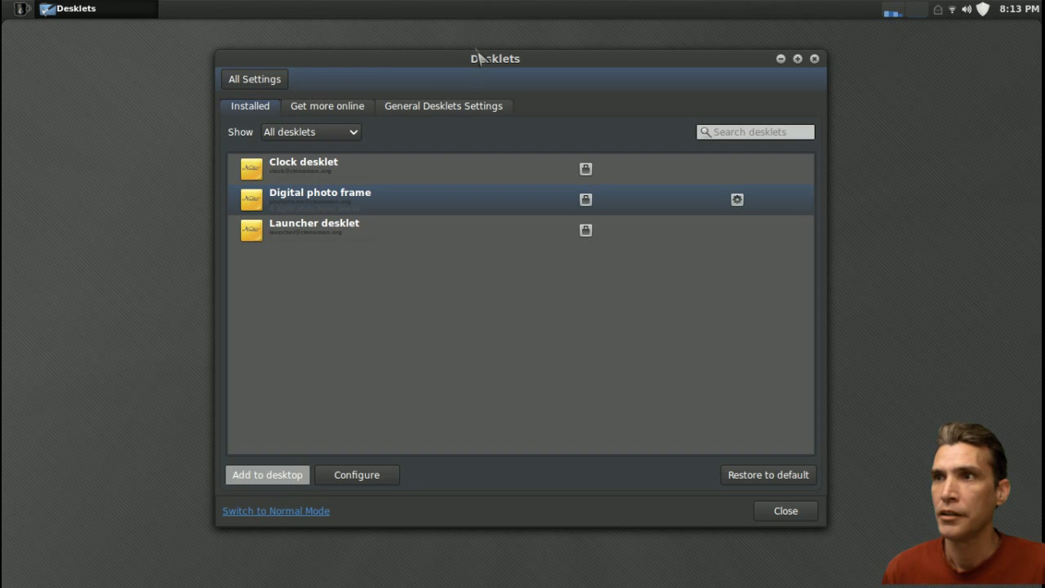
{"action": "left_click_drag", "start_coordinate": [481, 69], "coordinate": [639, 83]}
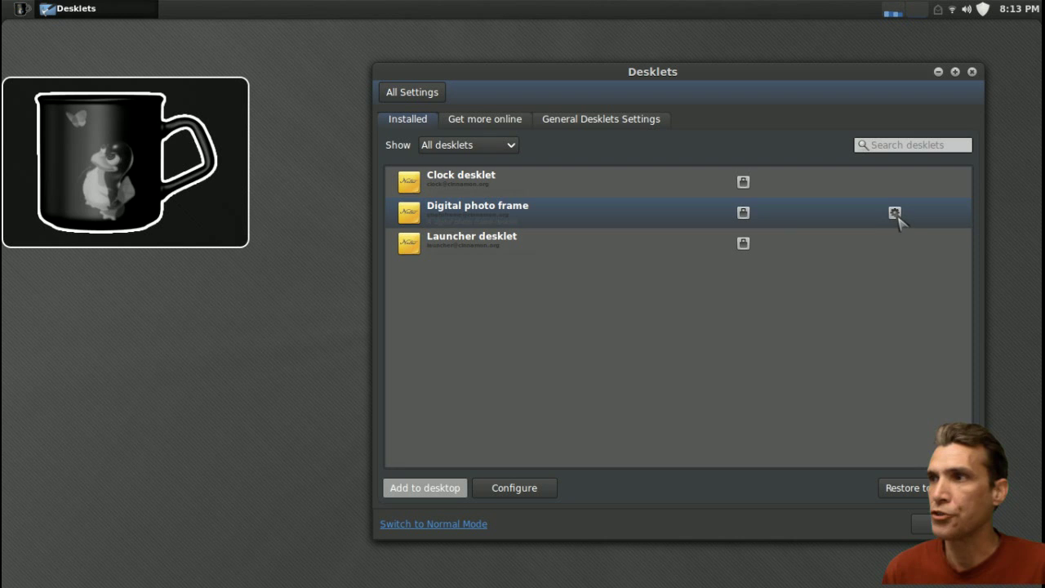
{"action": "mouse_move", "coordinate": [897, 215]}
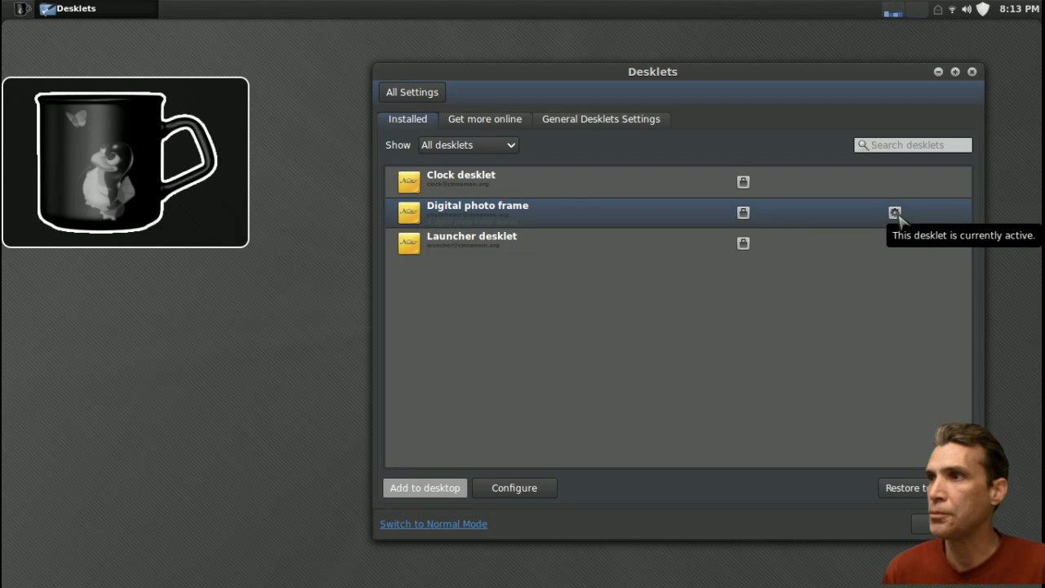
Step: Set the Digital photo frame's special effect to None
{"action": "left_click", "coordinate": [518, 493]}
{"action": "left_click", "coordinate": [490, 315]}
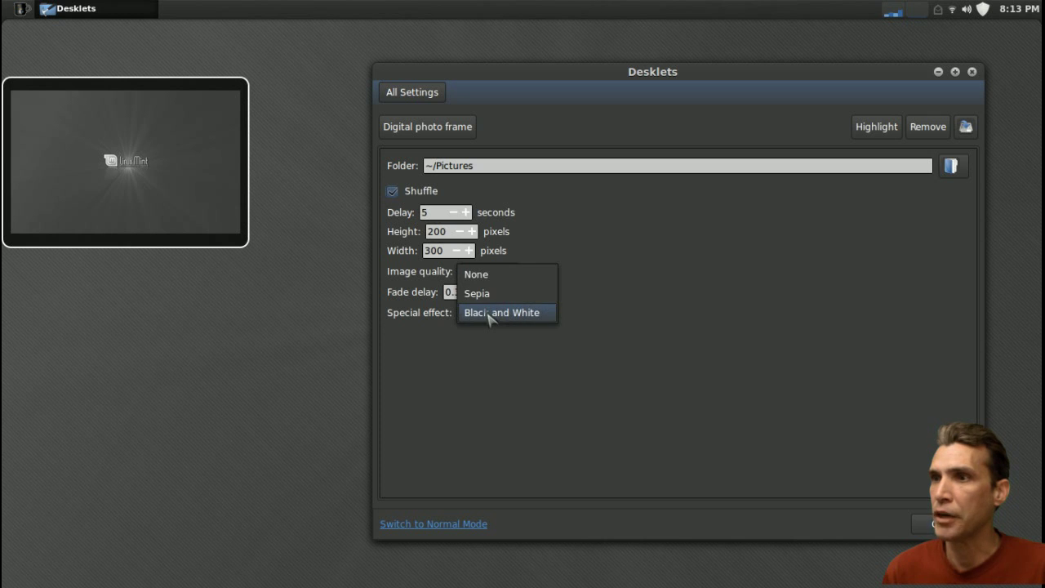
{"action": "left_click", "coordinate": [487, 294]}
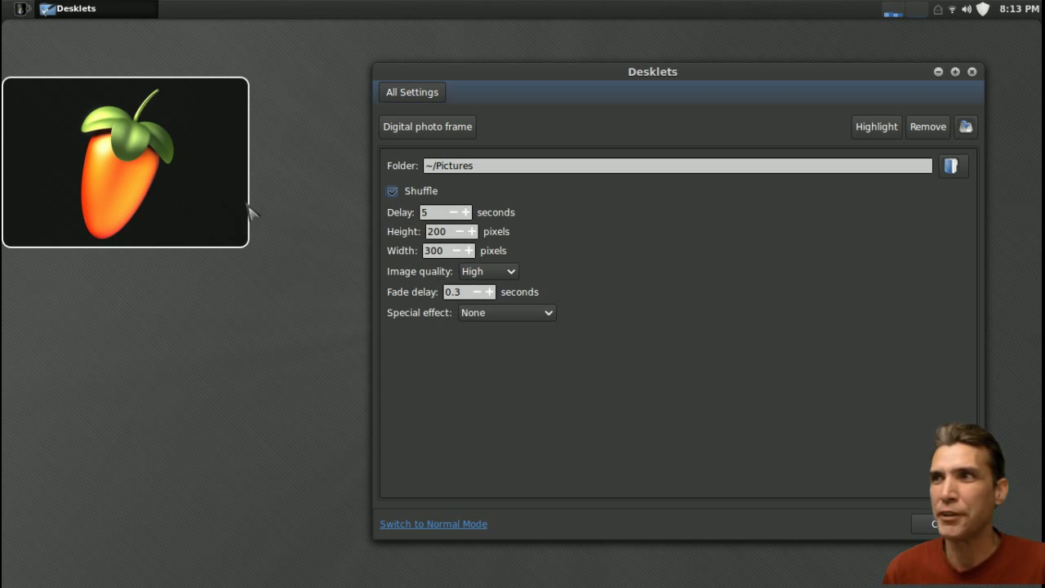
Step: Close the desklet settings, advance the photo frame to its next picture, and open the panel menu
{"action": "left_click", "coordinate": [972, 71]}
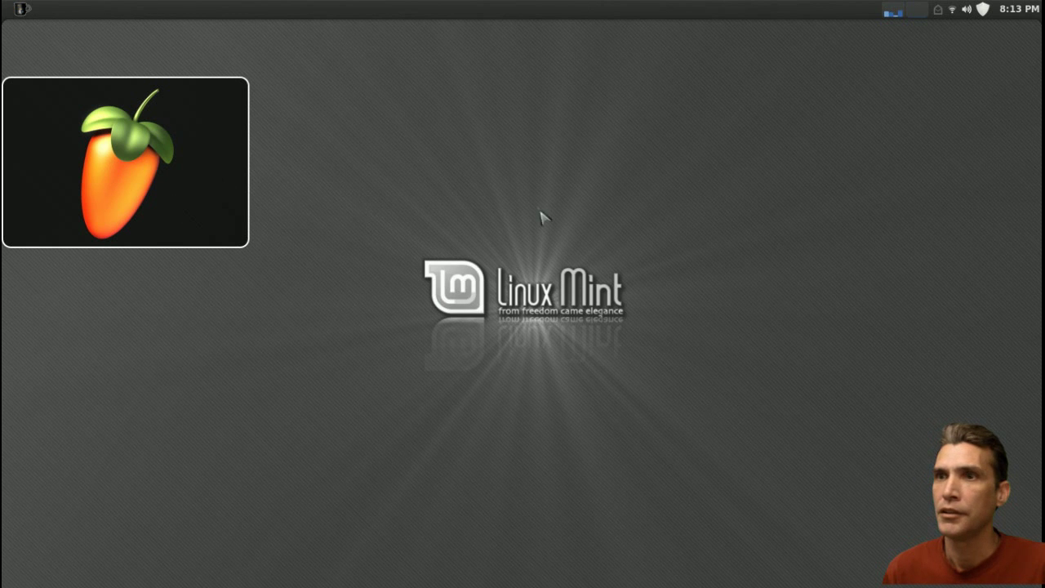
{"action": "left_click", "coordinate": [105, 191]}
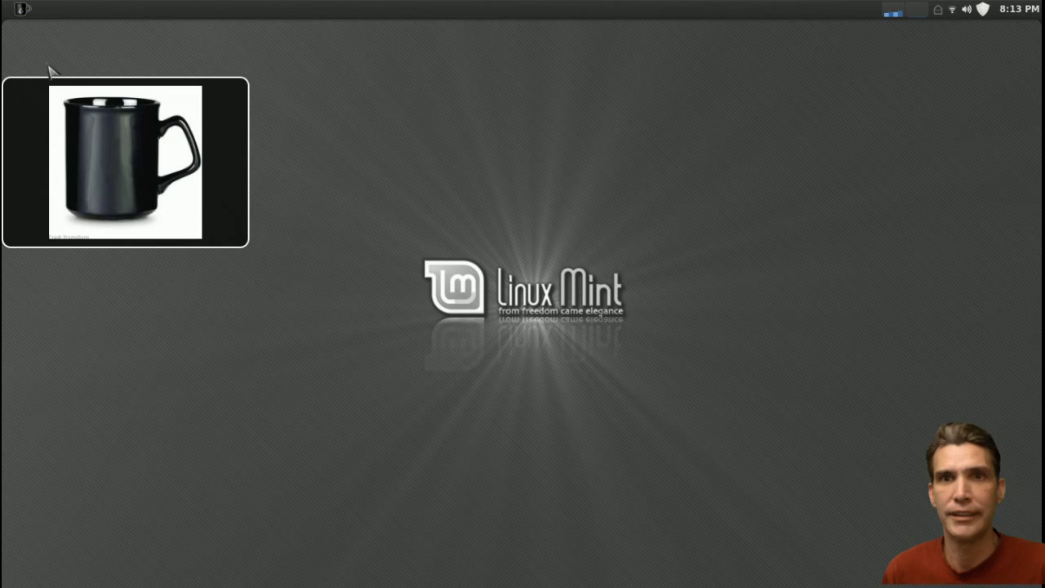
{"action": "right_click", "coordinate": [493, 10]}
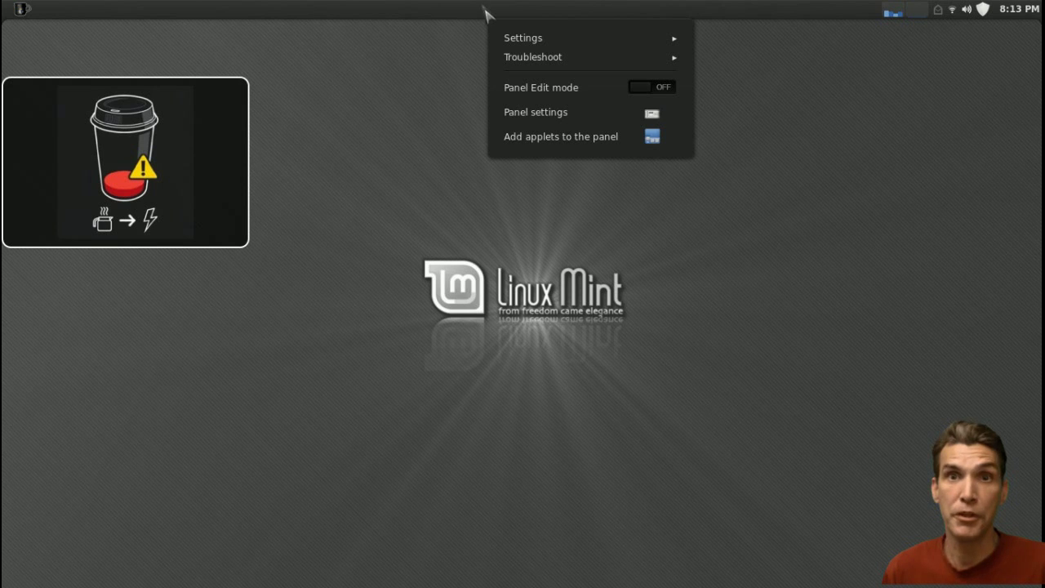